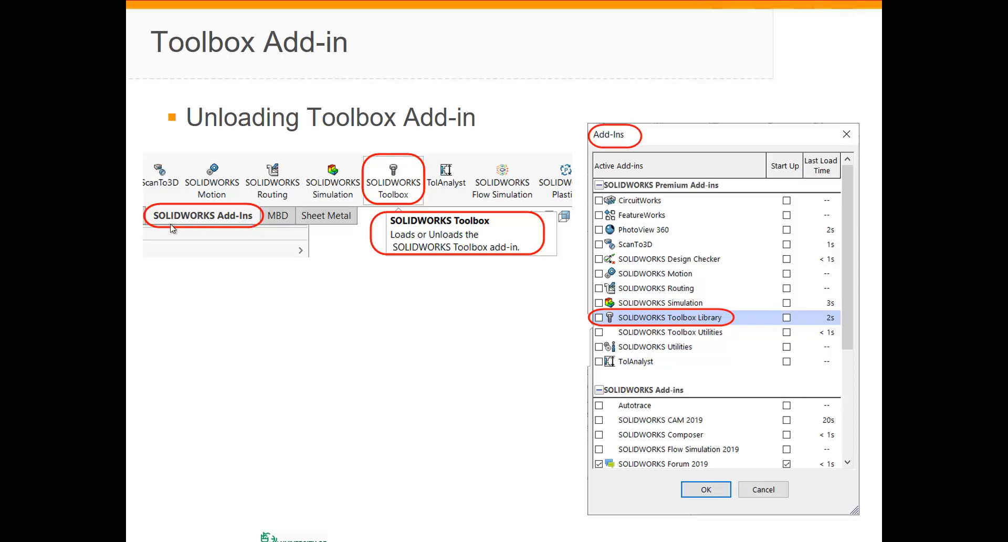
pyautogui.click(338, 287)
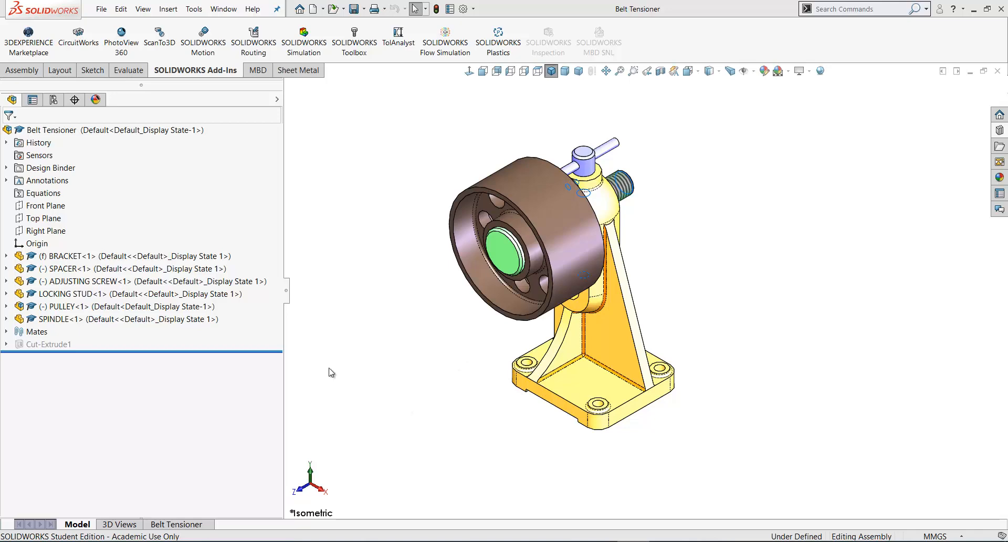
# - Inspect the spindle and its threaded end on the belt tensioner from several angles, returning to the isometric view
pyautogui.click(55, 319)
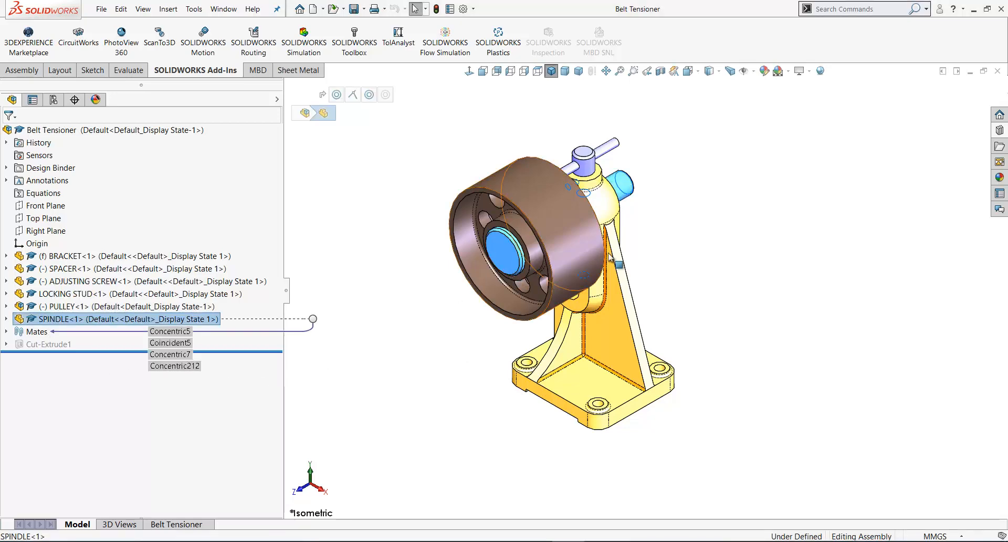
pyautogui.moveTo(656, 308); pyautogui.dragTo(621, 263, button='middle')
pyautogui.scroll(-1, 669, 220)
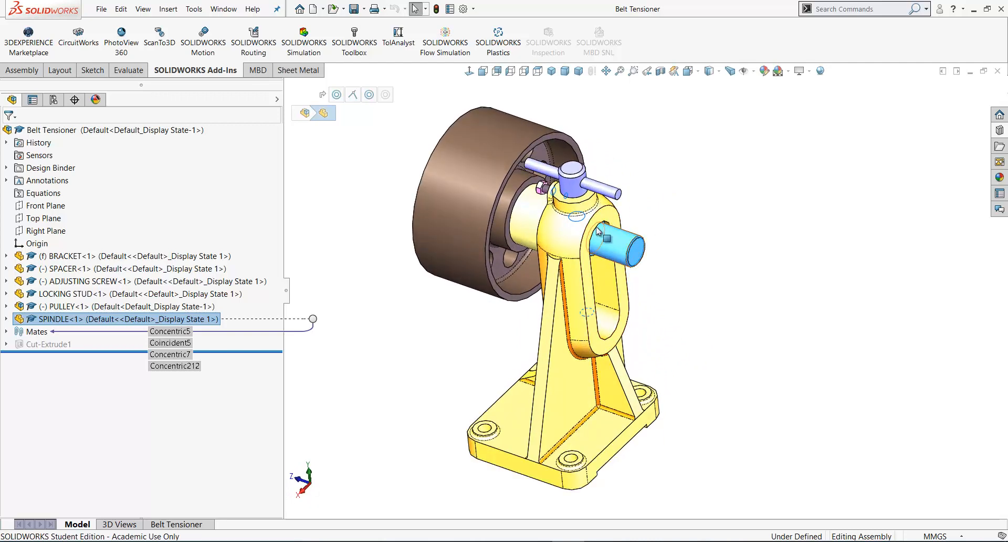
pyautogui.click(683, 229)
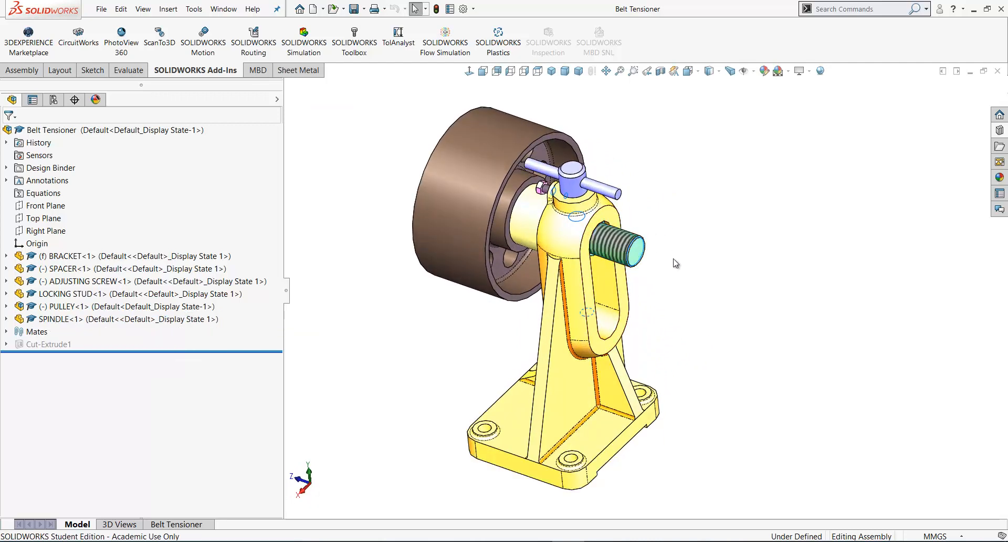
pyautogui.moveTo(690, 269); pyautogui.dragTo(728, 247, button='middle')
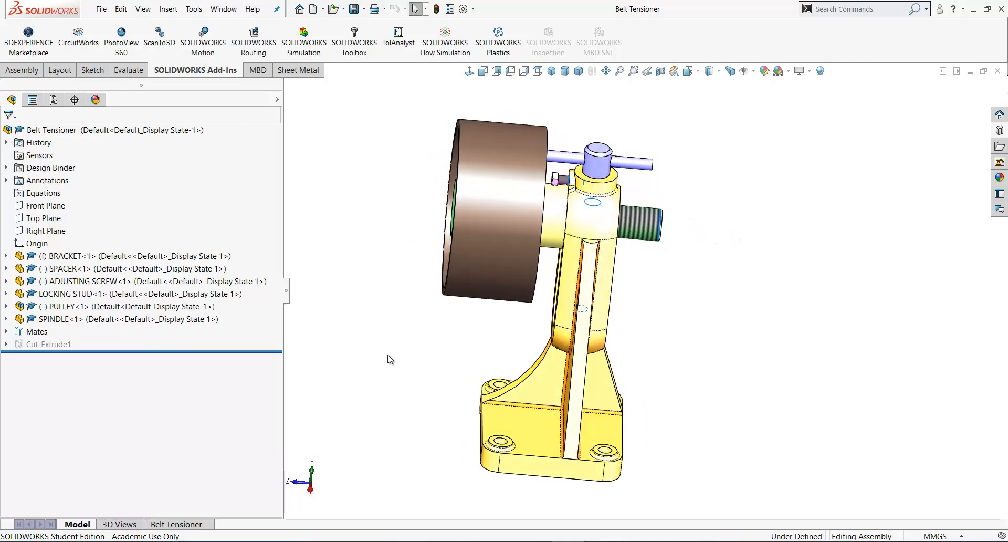
pyautogui.moveTo(398, 356); pyautogui.dragTo(426, 312, button='right')
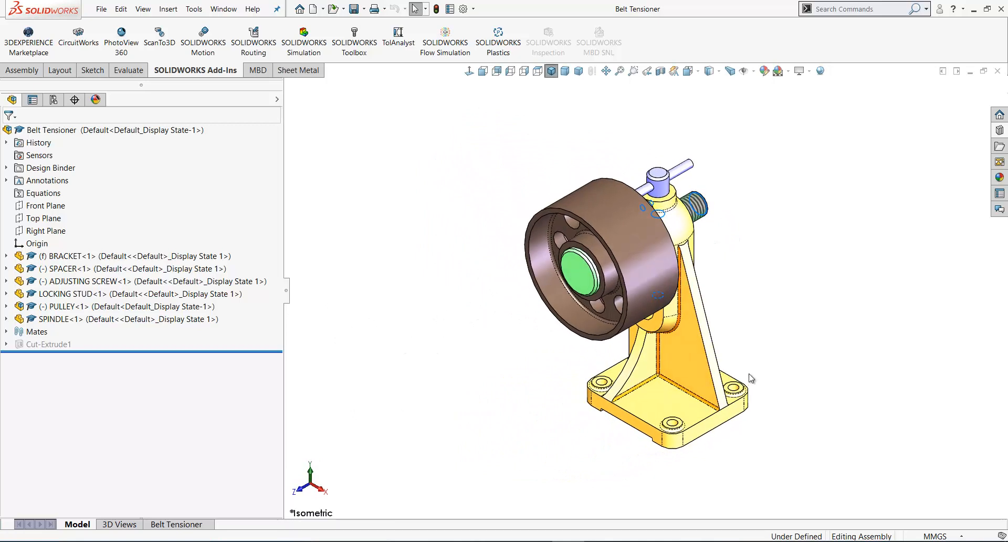
pyautogui.scroll(2, 653, 217)
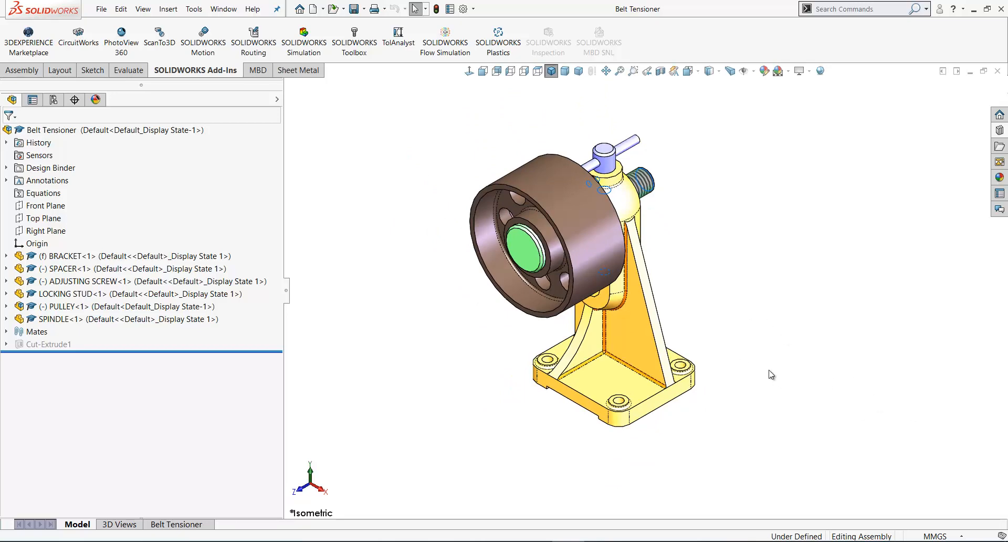
# - Orient the assembly to an isometric view facing the spindle's threaded end and save it as the named view Iso_SE
pyautogui.press('space')
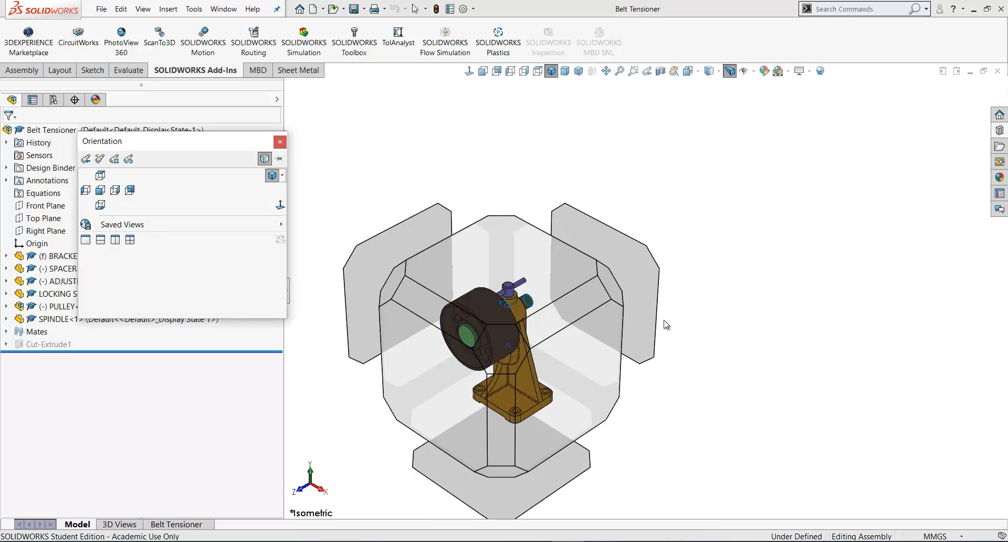
pyautogui.click(610, 282)
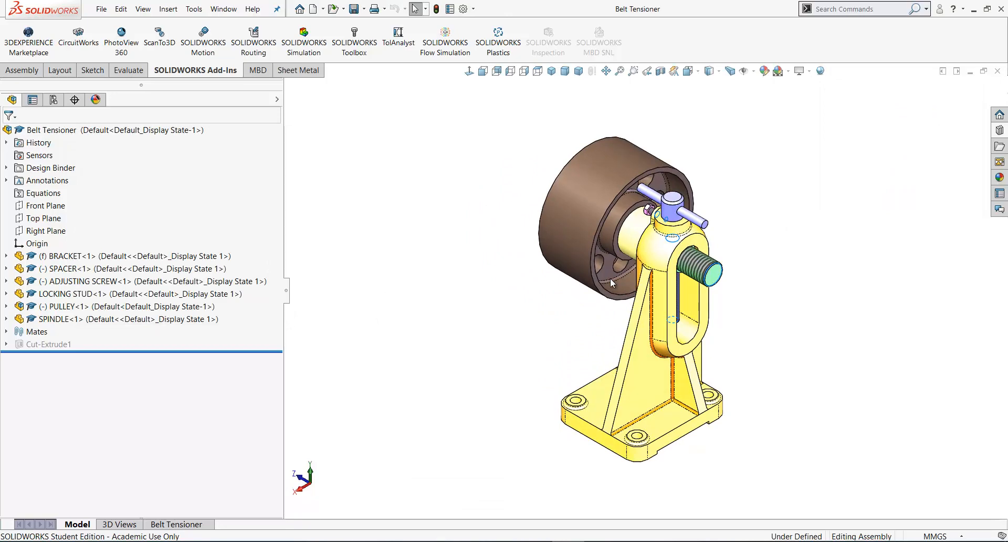
pyautogui.press('space')
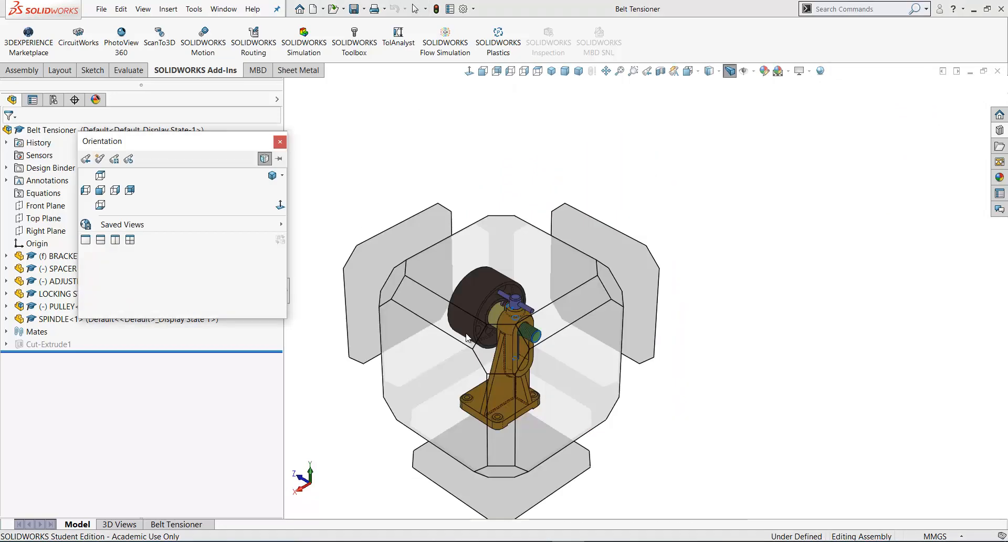
pyautogui.click(131, 224)
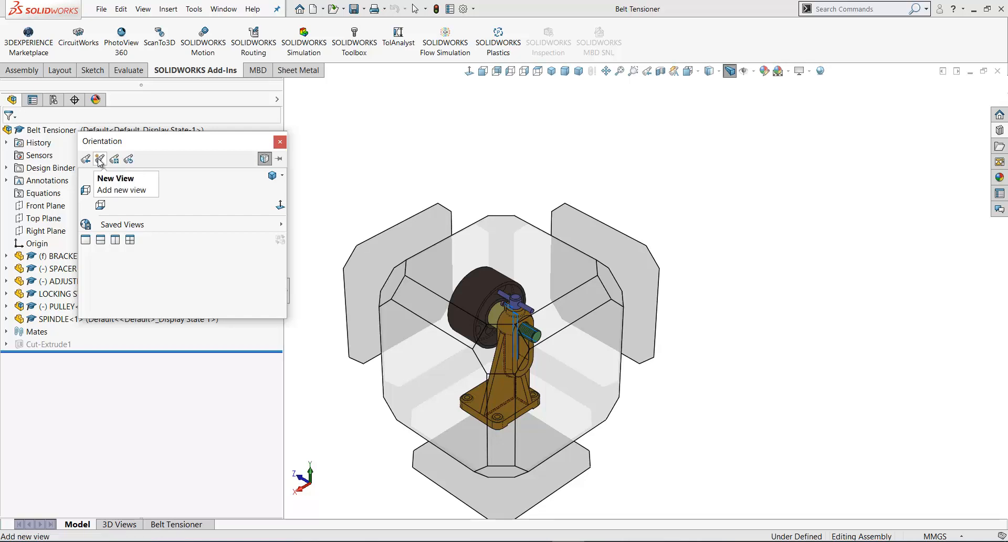
pyautogui.moveTo(149, 143); pyautogui.dragTo(163, 159)
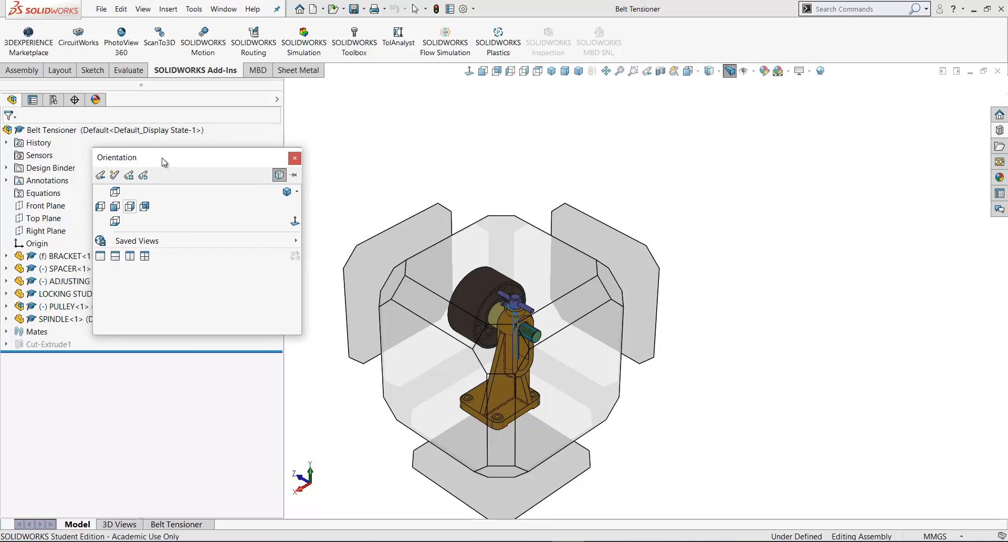
pyautogui.click(115, 175)
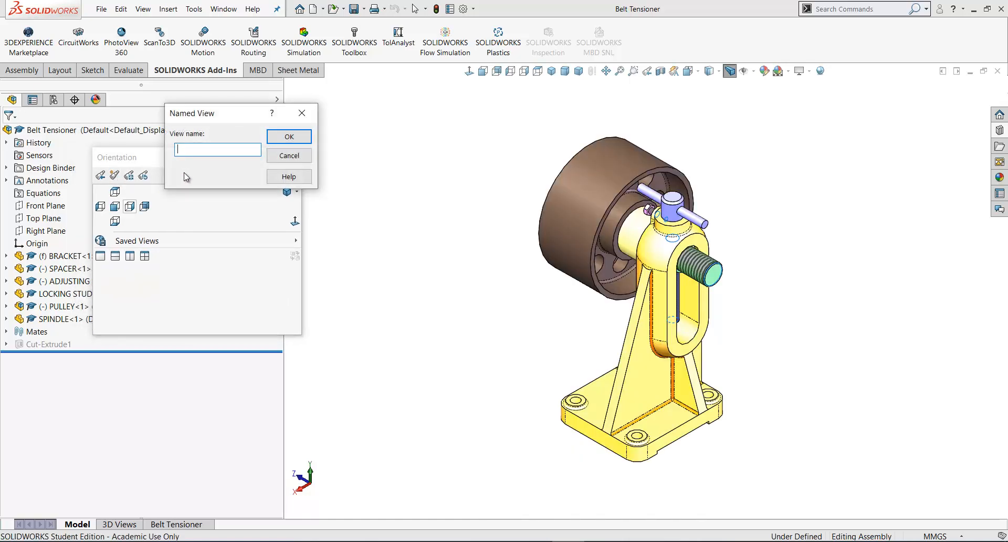
pyautogui.write('Iso_SE')
pyautogui.press('Return')
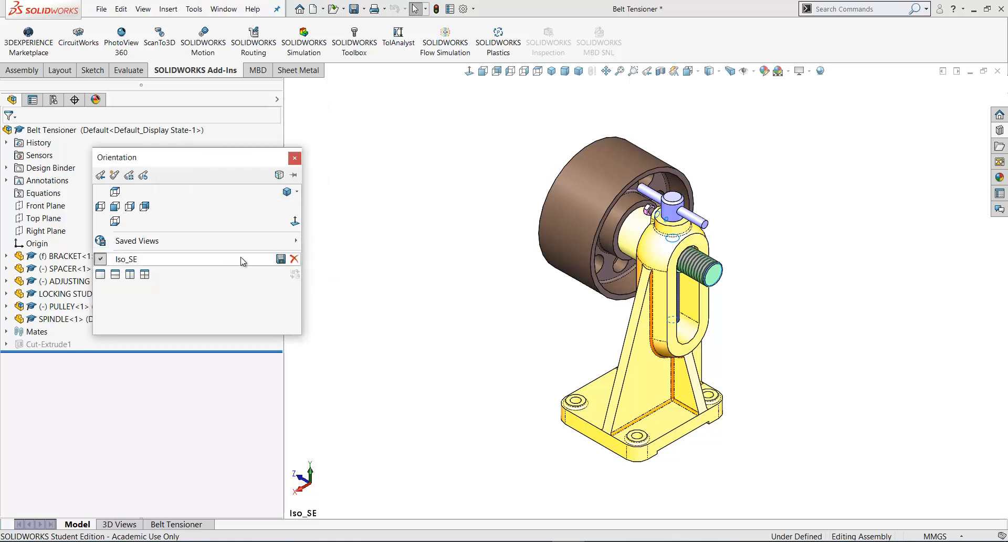
pyautogui.click(295, 157)
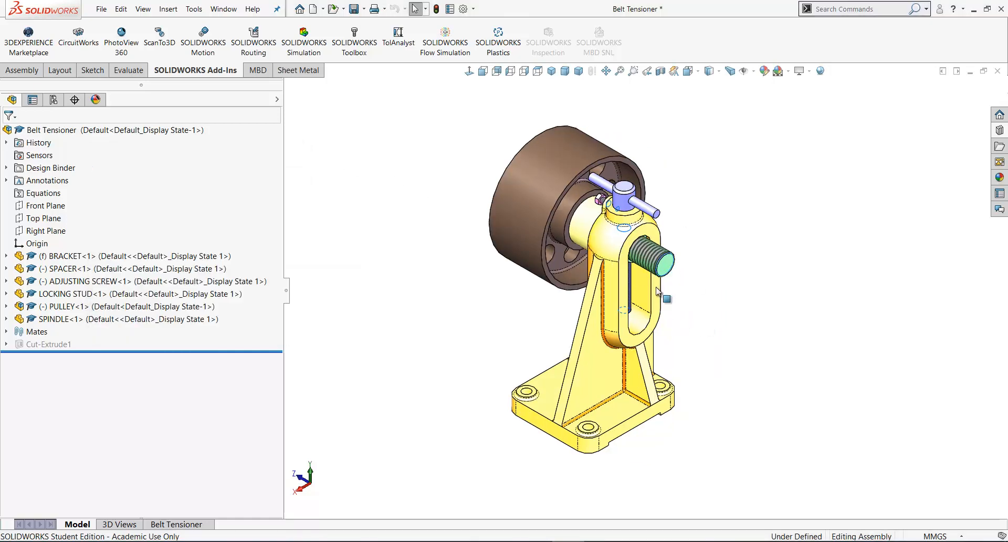
# - Load the Toolbox add-in from the Design Library
pyautogui.scroll(-2, 708, 254)
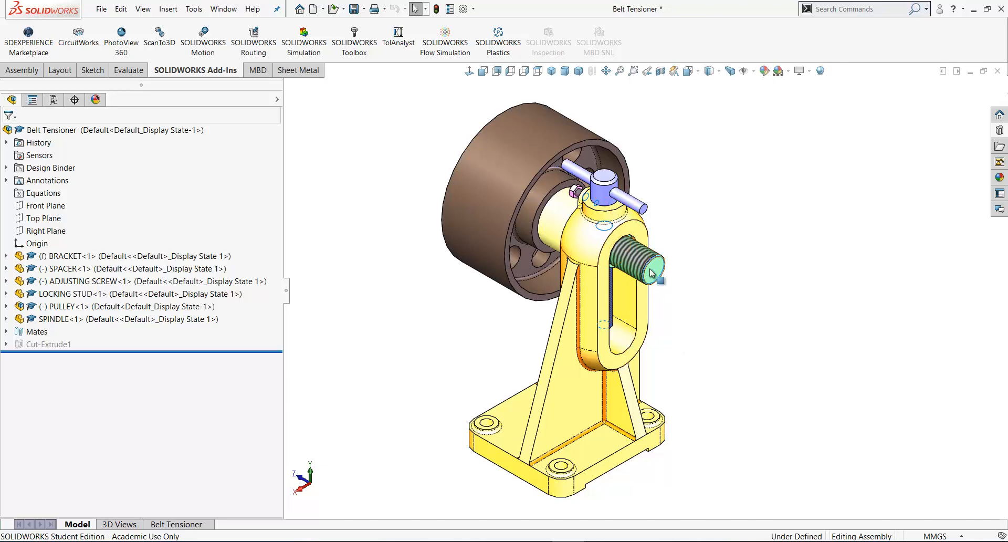
pyautogui.click(1002, 131)
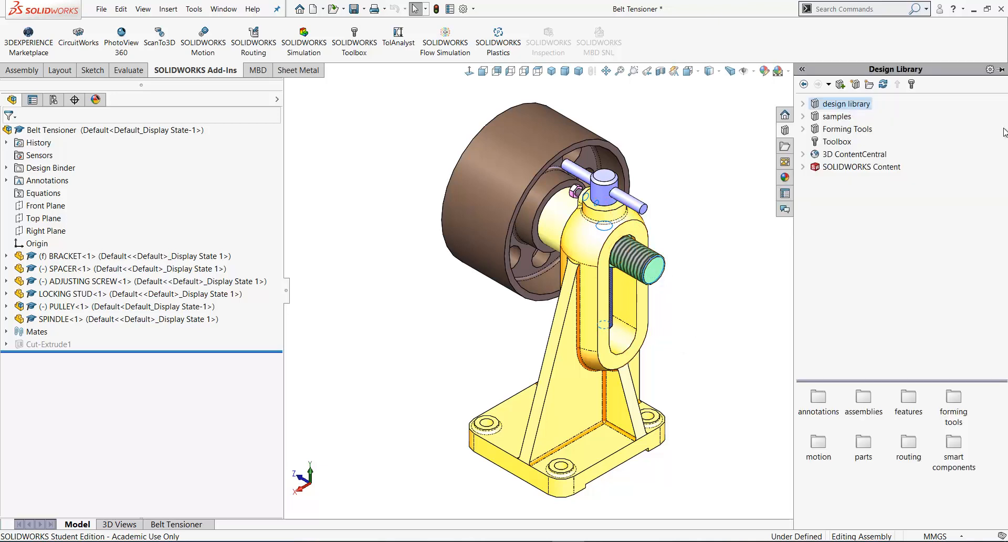
pyautogui.click(840, 142)
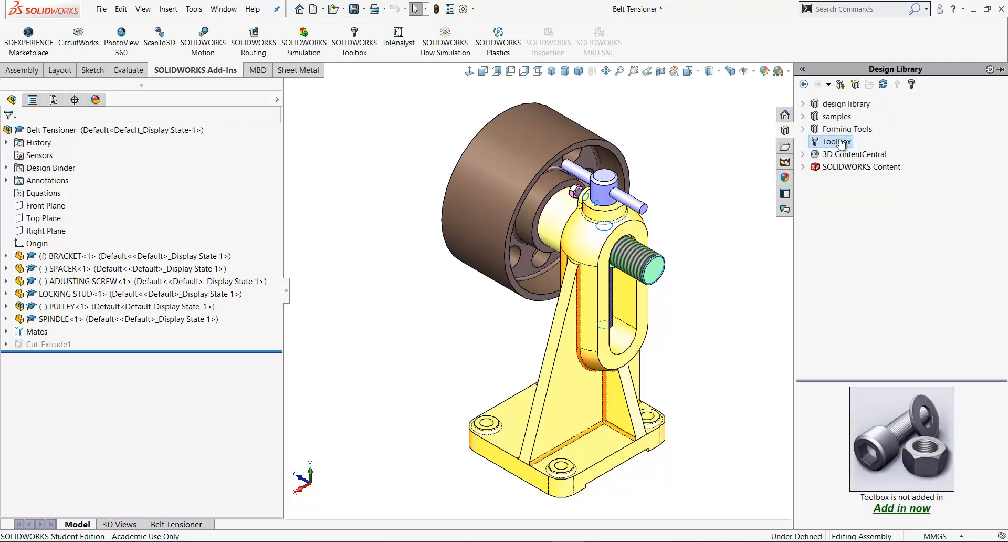
pyautogui.click(890, 509)
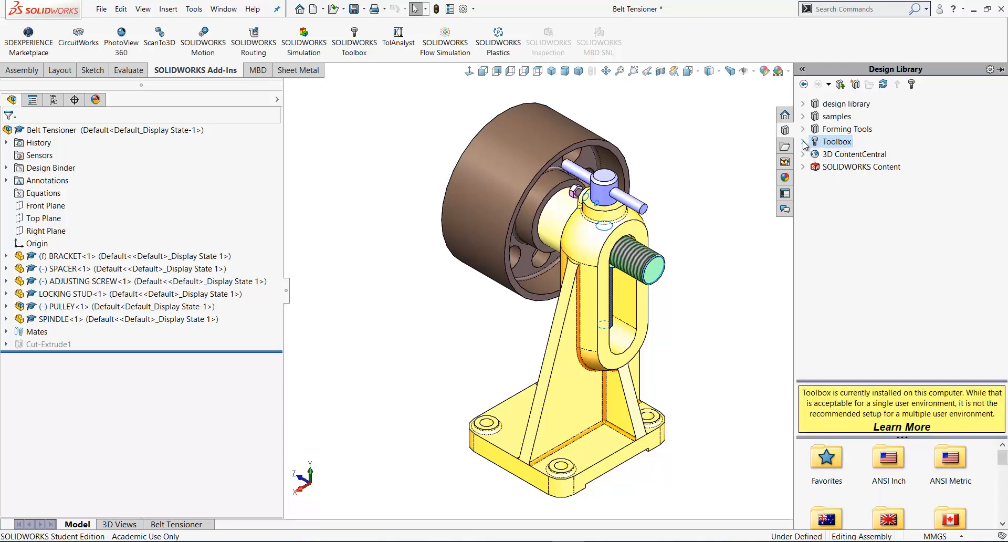
# - Browse the Toolbox to the plain washers of the BSI standard, enlarging the preview area
pyautogui.click(804, 142)
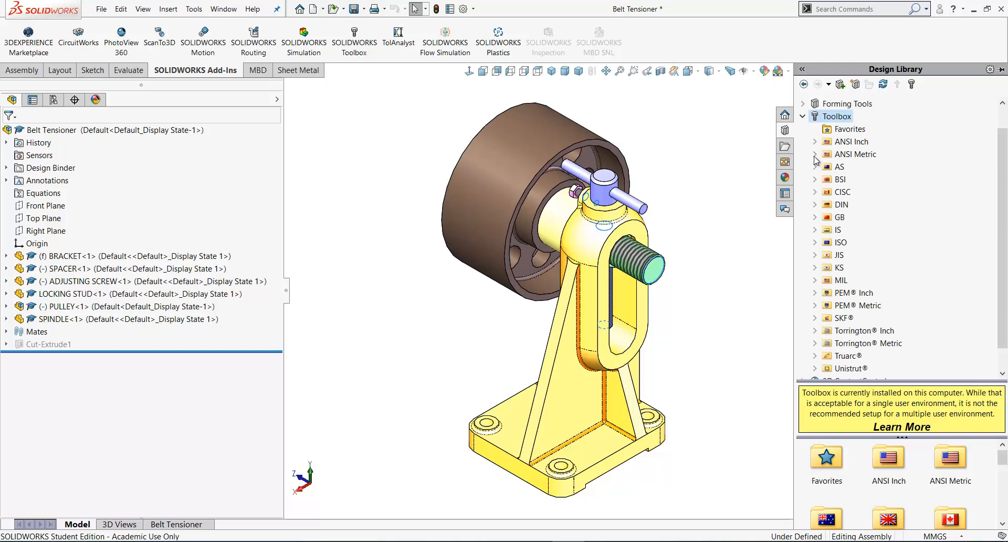
pyautogui.moveTo(879, 381); pyautogui.dragTo(882, 303)
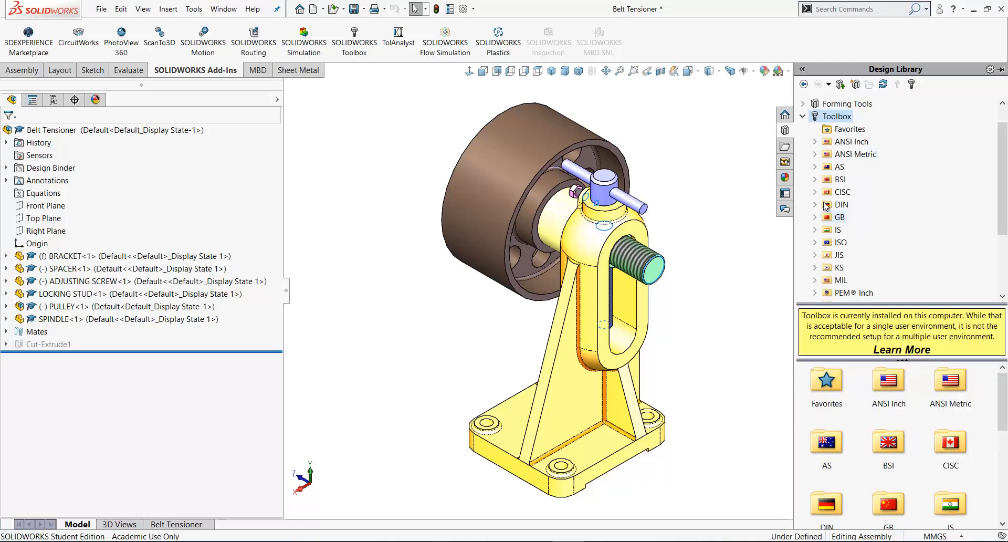
pyautogui.click(815, 180)
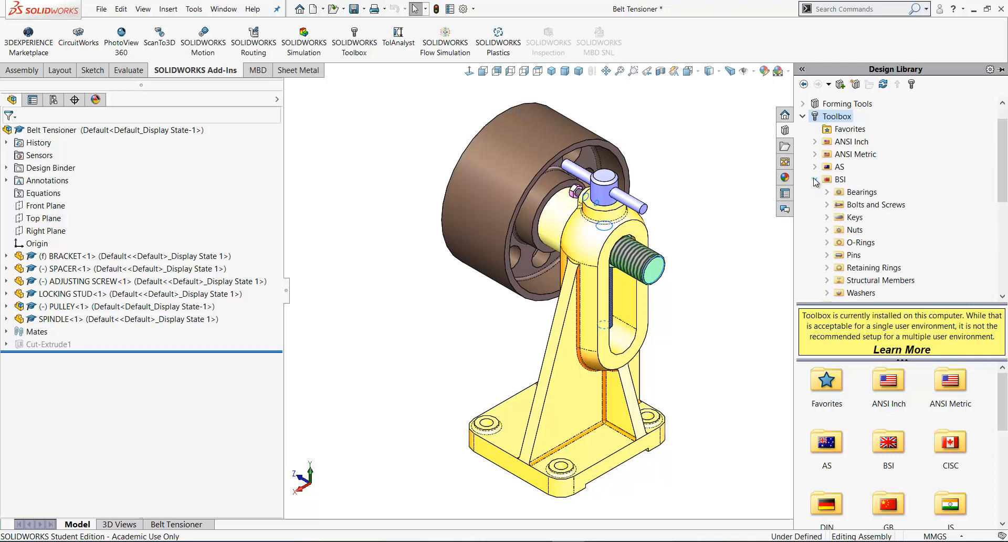
pyautogui.click(857, 294)
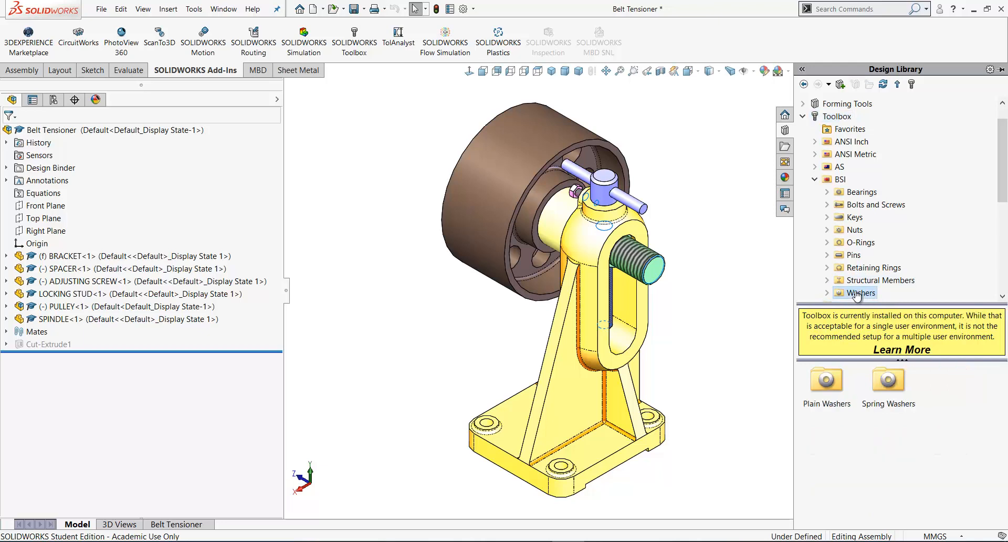
pyautogui.click(828, 293)
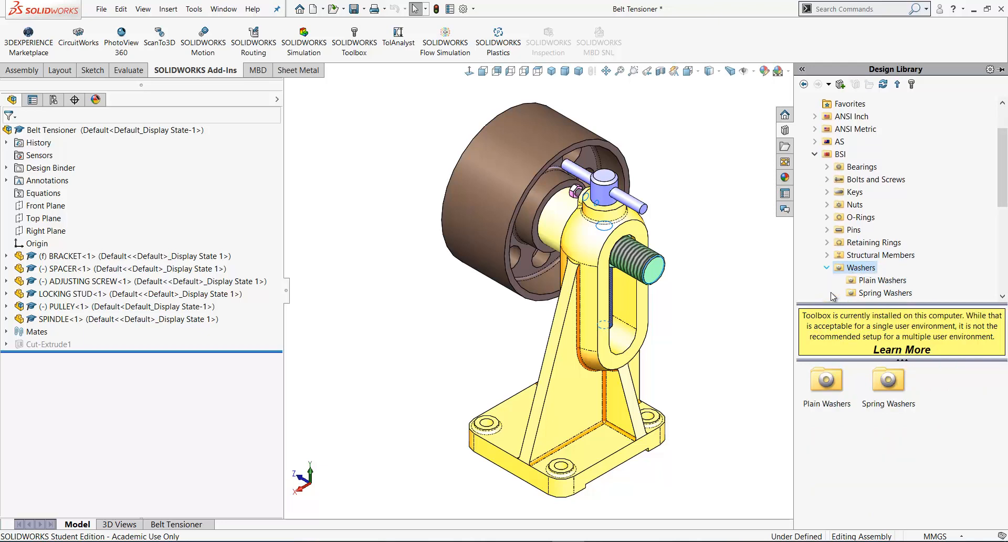
pyautogui.click(866, 281)
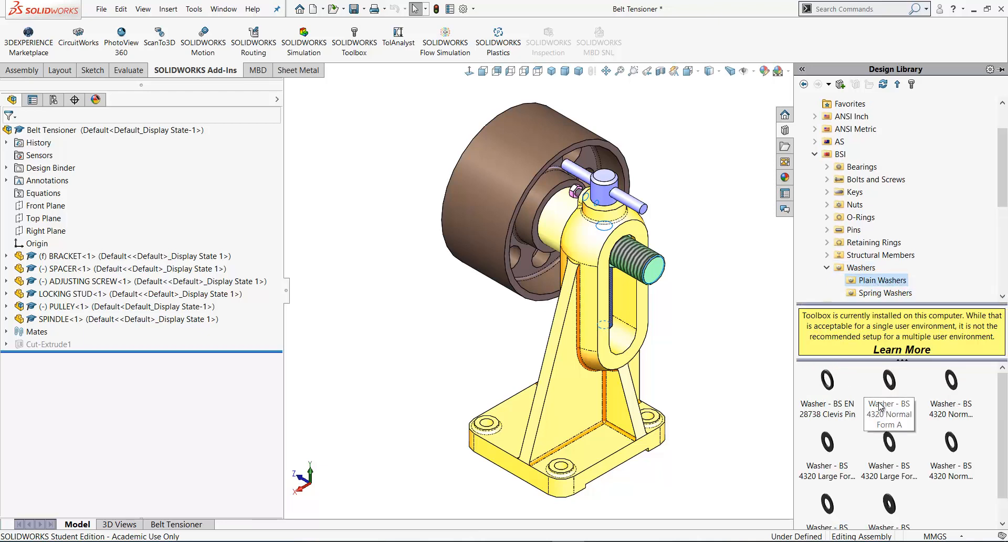
# - Insert one BS 4320 Normal Form A washer on the spindle's threaded end with size M24, without adding further copies
pyautogui.moveTo(889, 382)
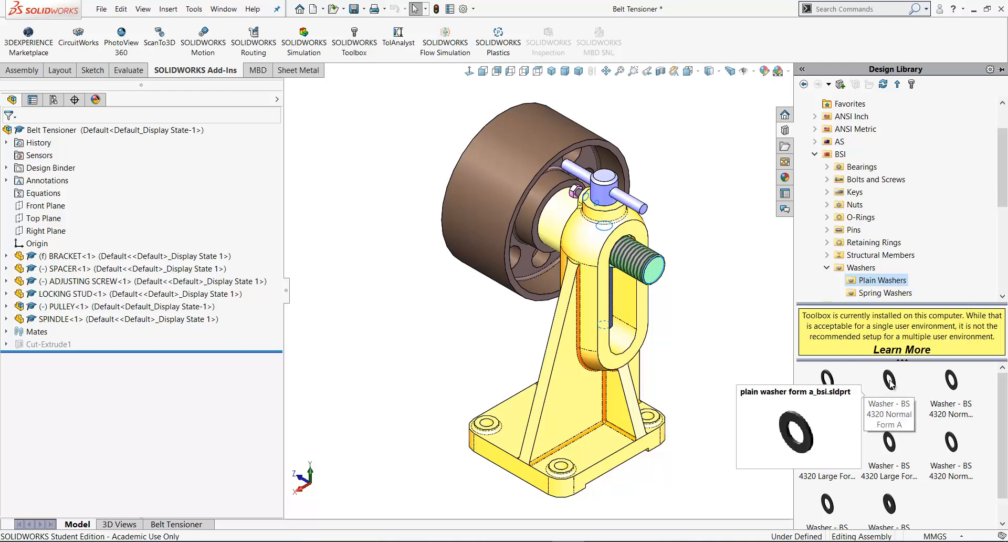
pyautogui.click(889, 381)
pyautogui.moveTo(889, 381); pyautogui.dragTo(639, 255)
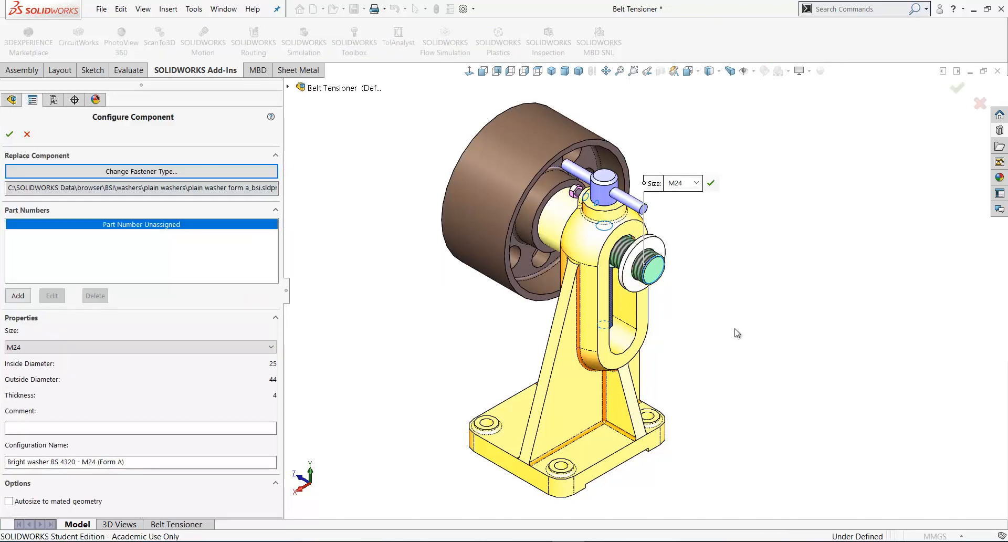
pyautogui.click(696, 183)
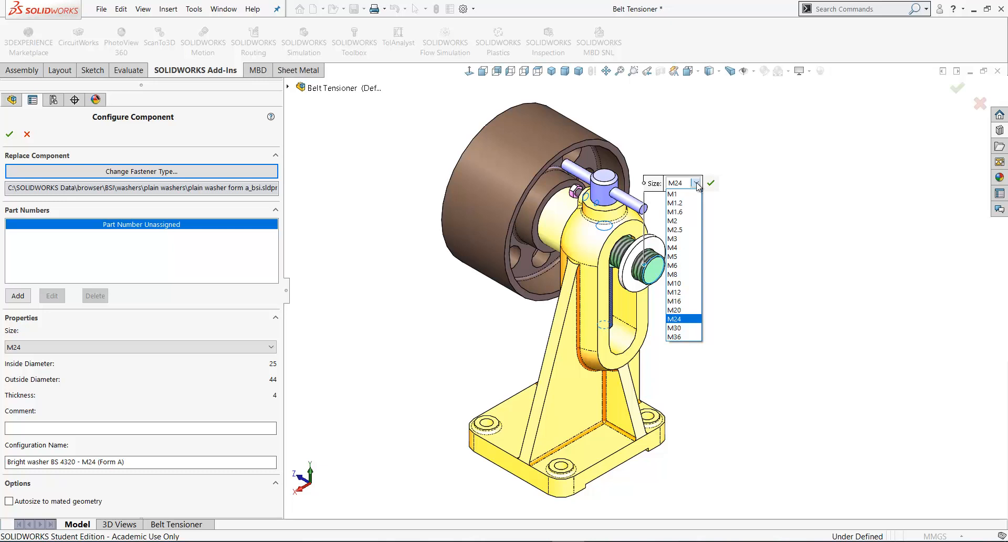
pyautogui.click(696, 183)
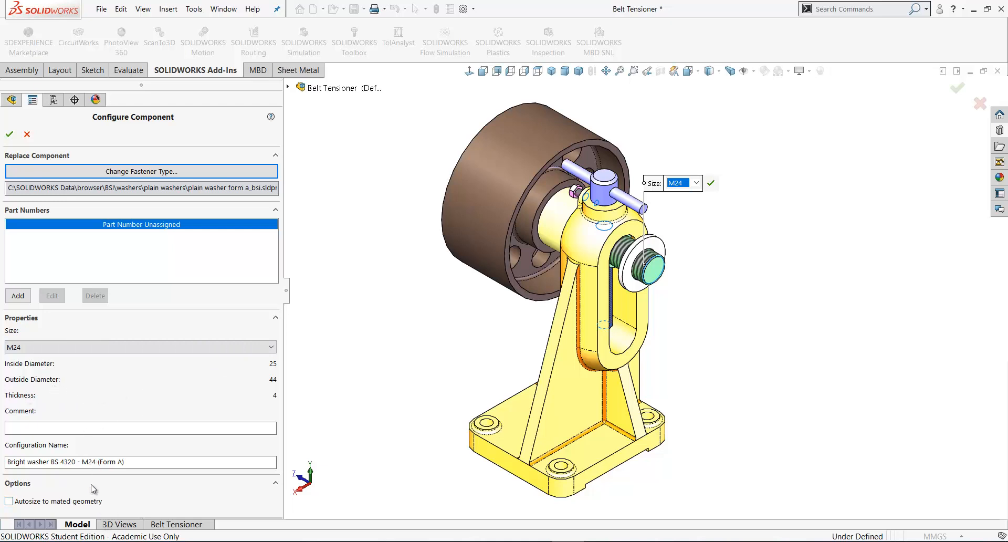
pyautogui.click(11, 134)
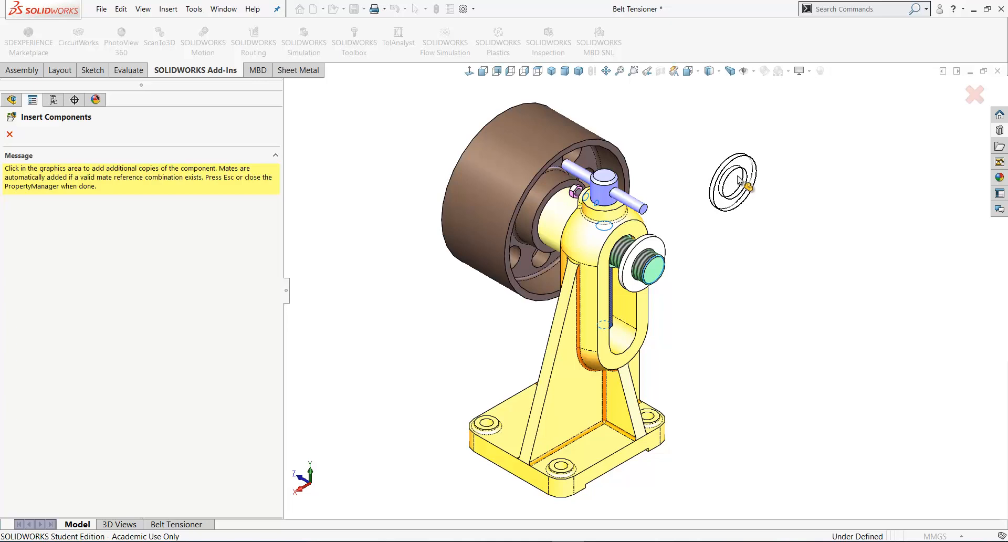
pyautogui.click(9, 134)
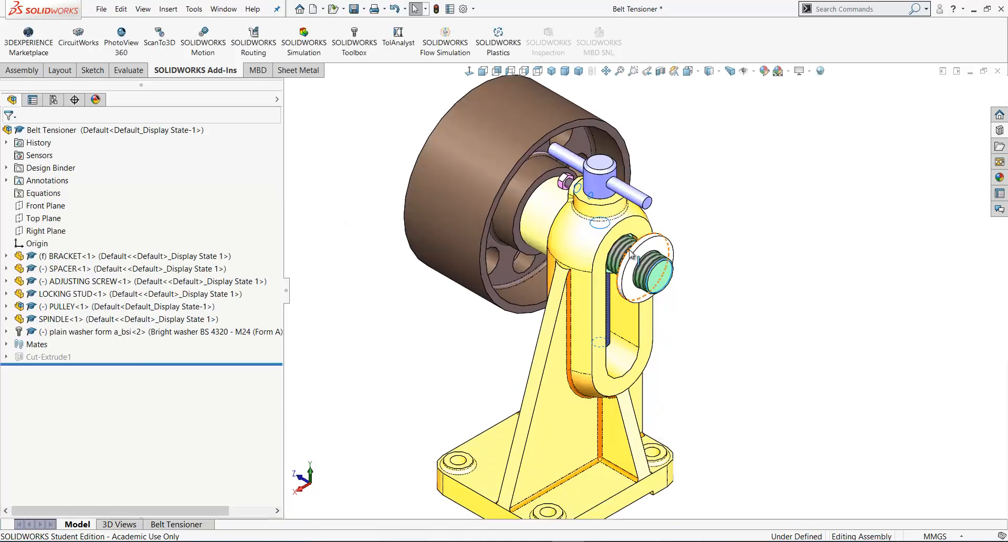
# - Examine the inserted plain washer's mates in the assembly, including its concentric mate with the spindle
pyautogui.scroll(-5, 620, 238)
pyautogui.click(663, 245)
pyautogui.scroll(4, 661, 244)
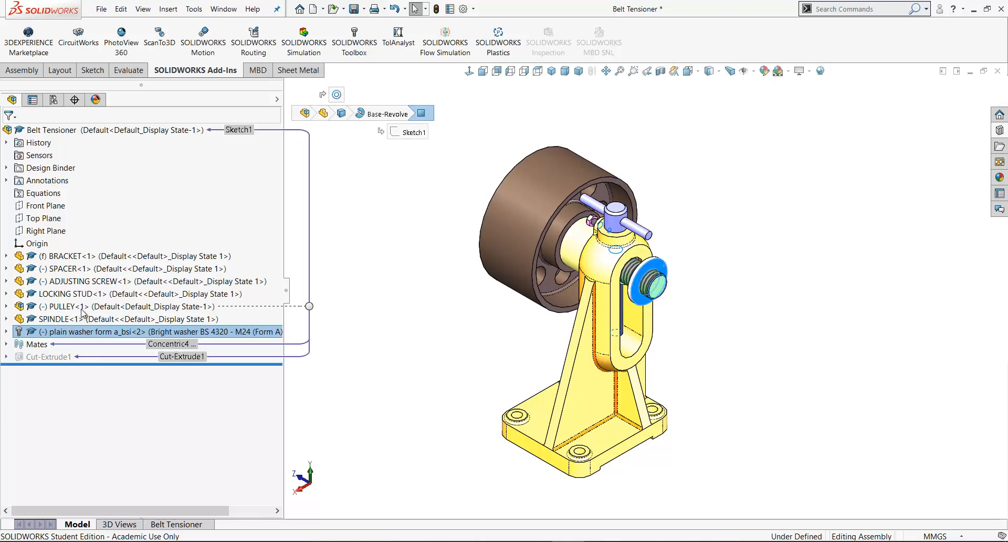
pyautogui.click(6, 332)
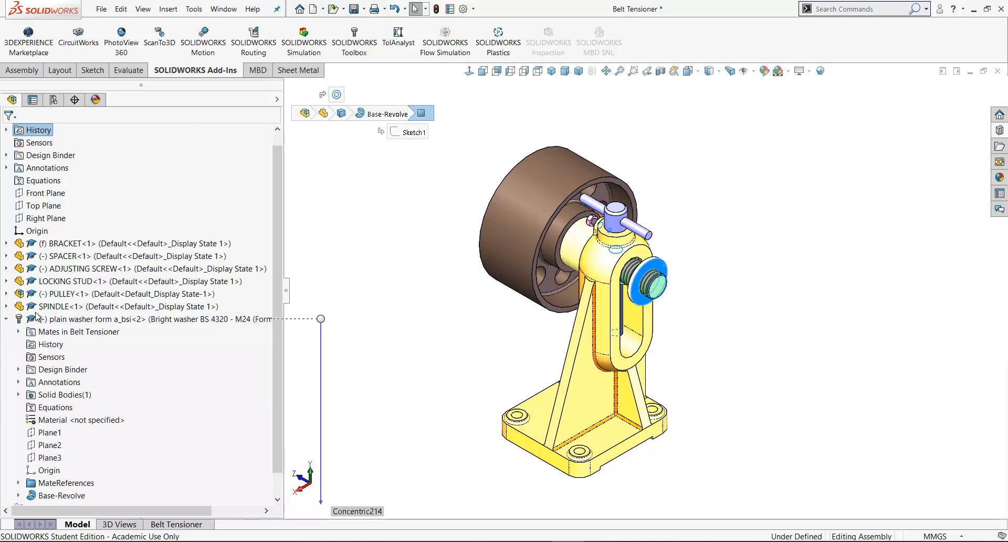
pyautogui.click(18, 331)
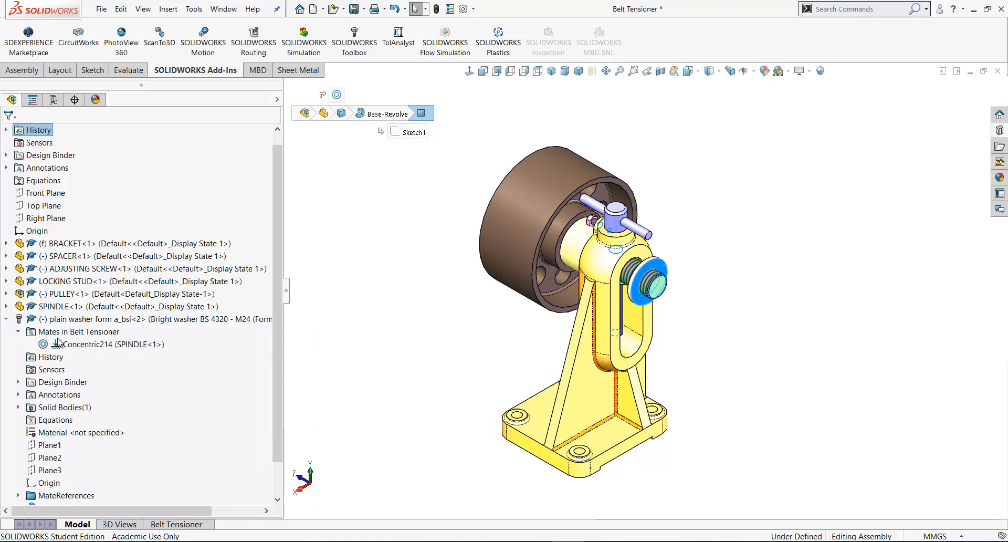
pyautogui.click(83, 344)
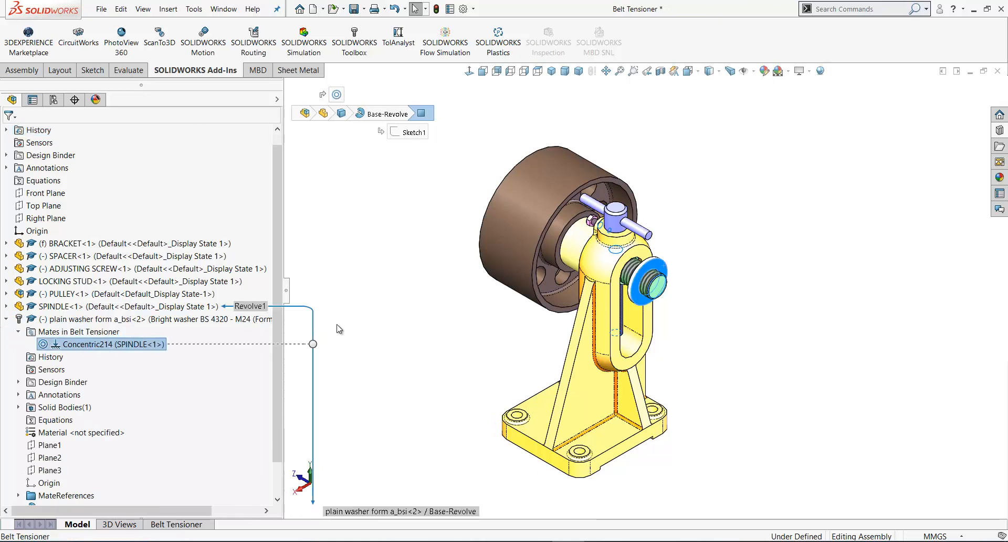
# - Slide the plain washer outward along the spindle to test its remaining freedom of movement
pyautogui.click(439, 270)
pyautogui.scroll(-2, 657, 246)
pyautogui.scroll(-2, 716, 353)
pyautogui.scroll(1, 700, 241)
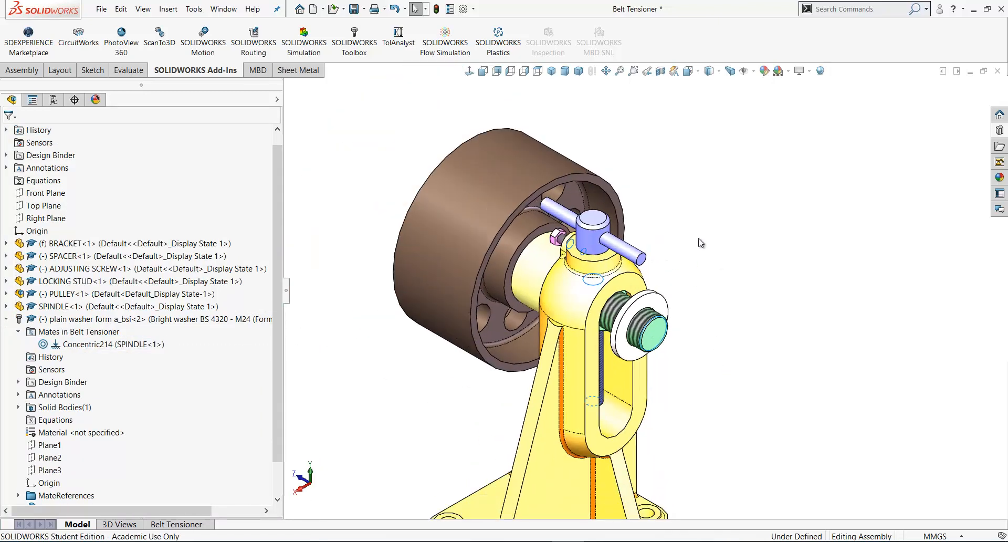
pyautogui.click(645, 303)
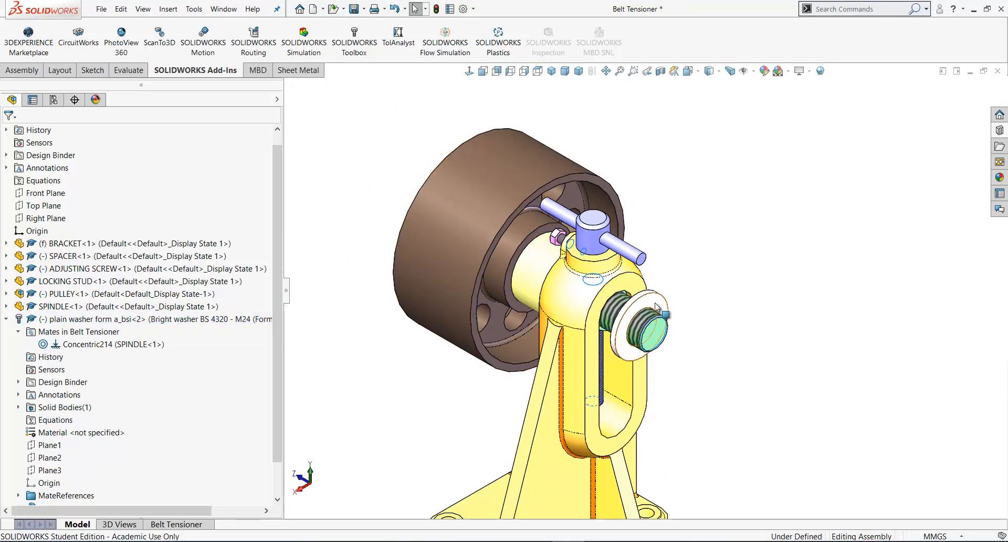
pyautogui.moveTo(664, 301)
pyautogui.mouseDown()
pyautogui.moveTo(751, 357)
pyautogui.moveTo(657, 302)
pyautogui.moveTo(692, 314)
pyautogui.moveTo(684, 304)
pyautogui.mouseUp()
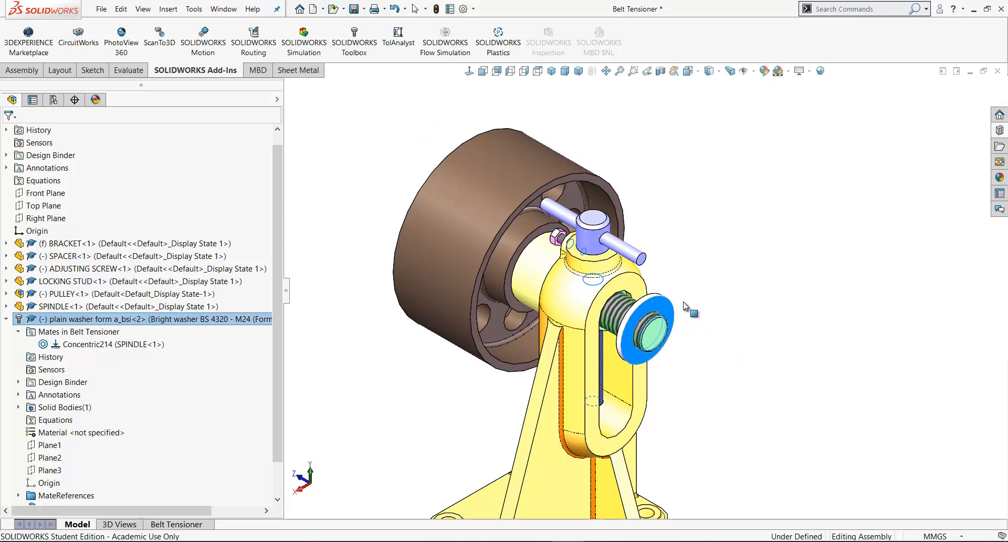
pyautogui.click(732, 241)
pyautogui.scroll(5, 644, 290)
pyautogui.scroll(-3, 585, 365)
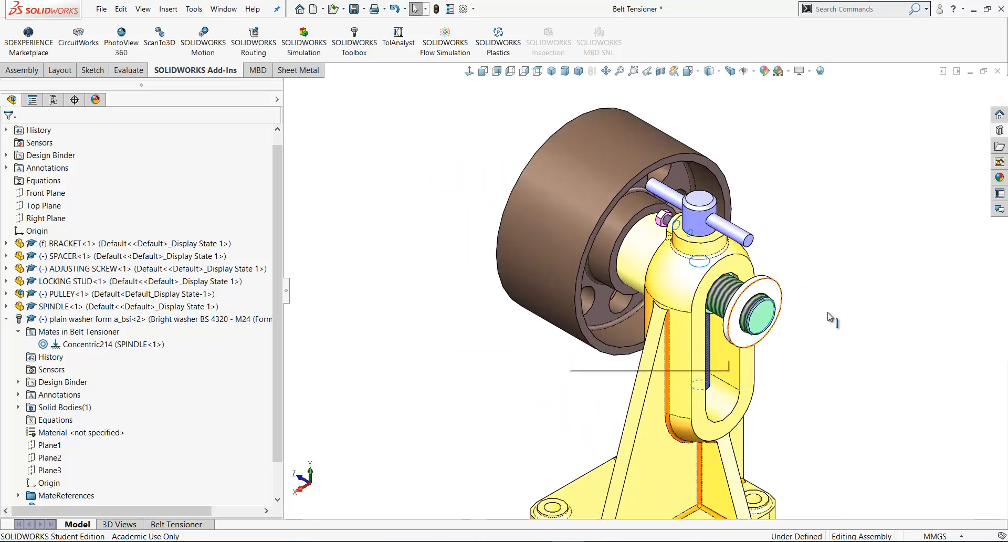
# - Add a coincident mate between the bracket's slotted front face and the facing side of the plain washer
pyautogui.scroll(-2, 826, 312)
pyautogui.click(704, 257)
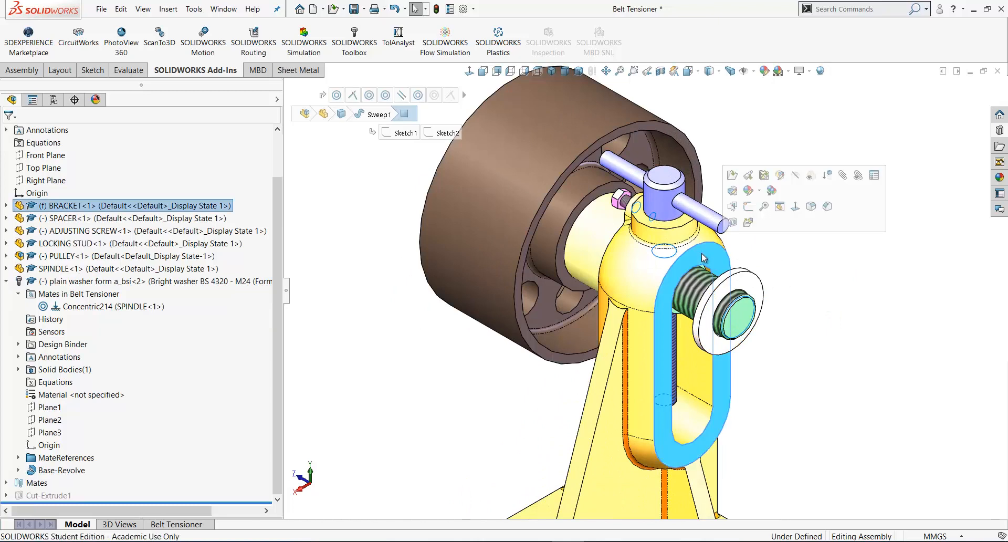
pyautogui.click(842, 176)
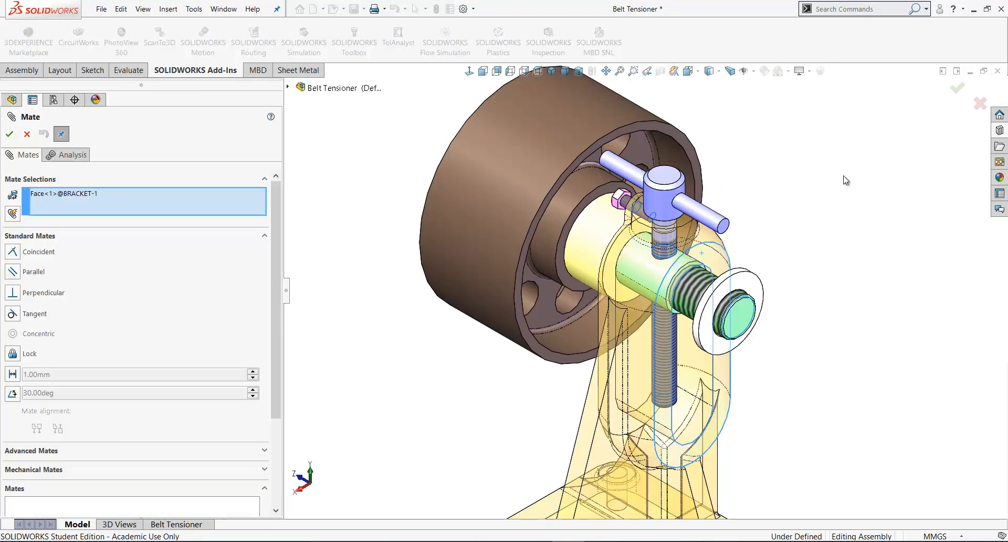
pyautogui.moveTo(842, 275); pyautogui.dragTo(663, 401, button='middle')
pyautogui.scroll(-3, 710, 279)
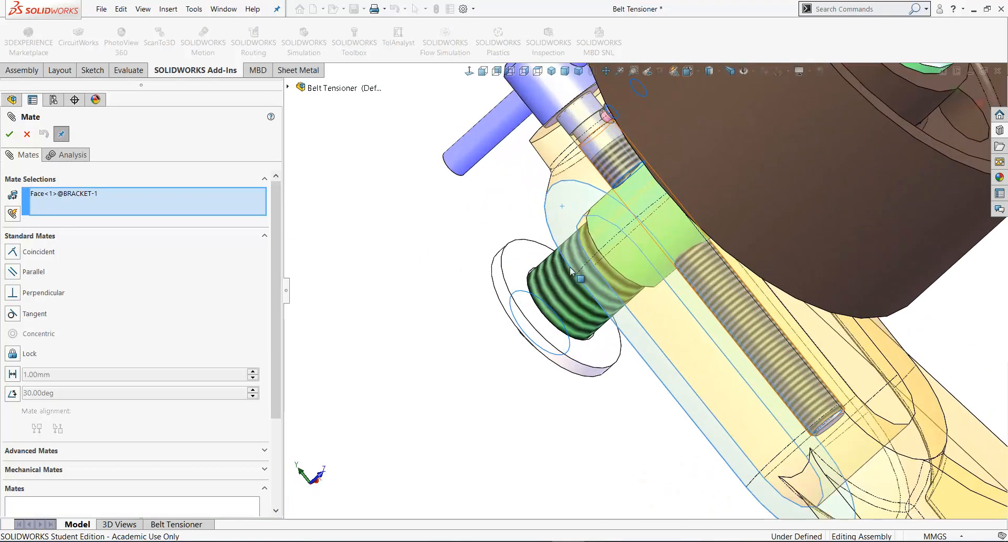
pyautogui.click(513, 259)
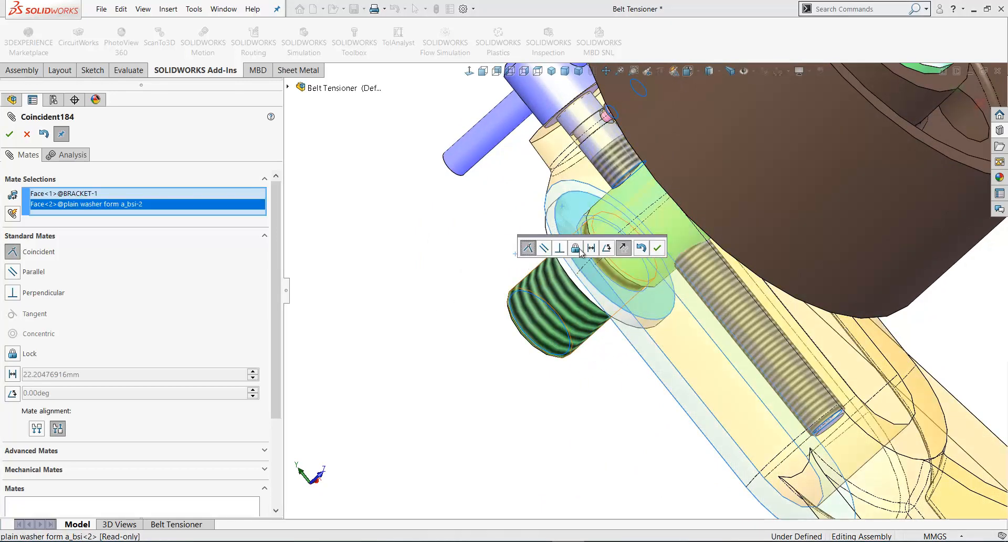
pyautogui.click(657, 248)
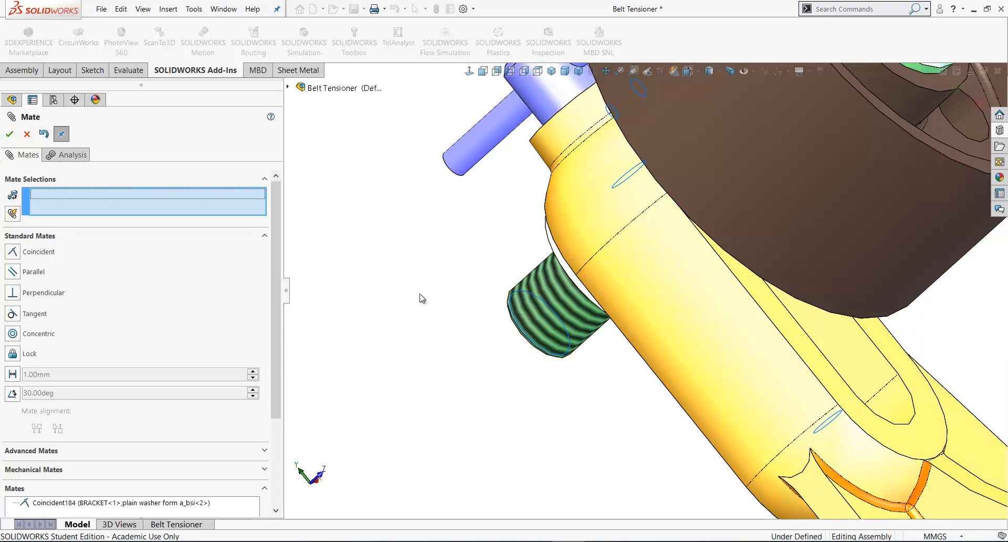
pyautogui.click(10, 134)
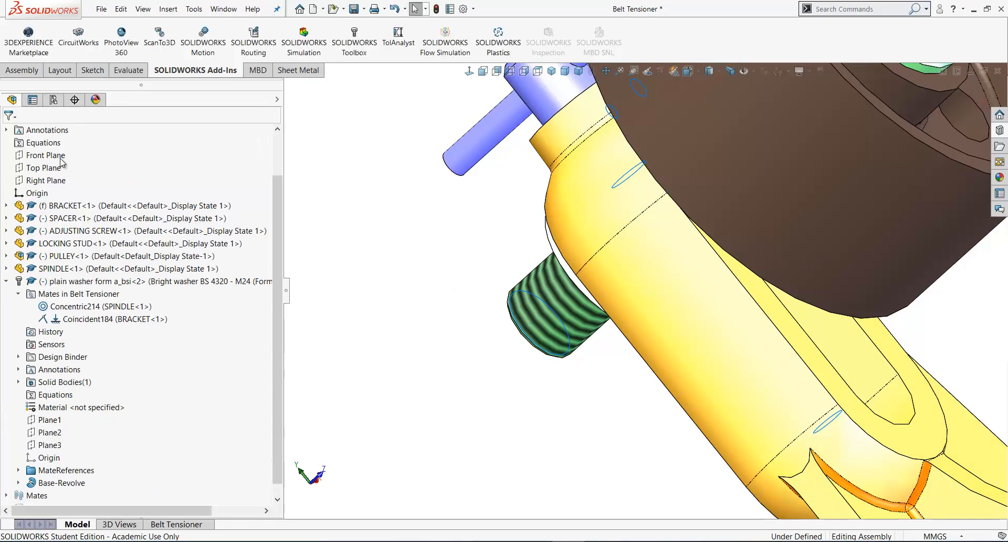
# - Examine the seated washer and its coincident and concentric mates from an overall view of the assembly
pyautogui.moveTo(540, 280); pyautogui.dragTo(719, 221, button='middle')
pyautogui.scroll(3, 625, 317)
pyautogui.moveTo(441, 350); pyautogui.dragTo(494, 347, button='middle')
pyautogui.click(620, 269)
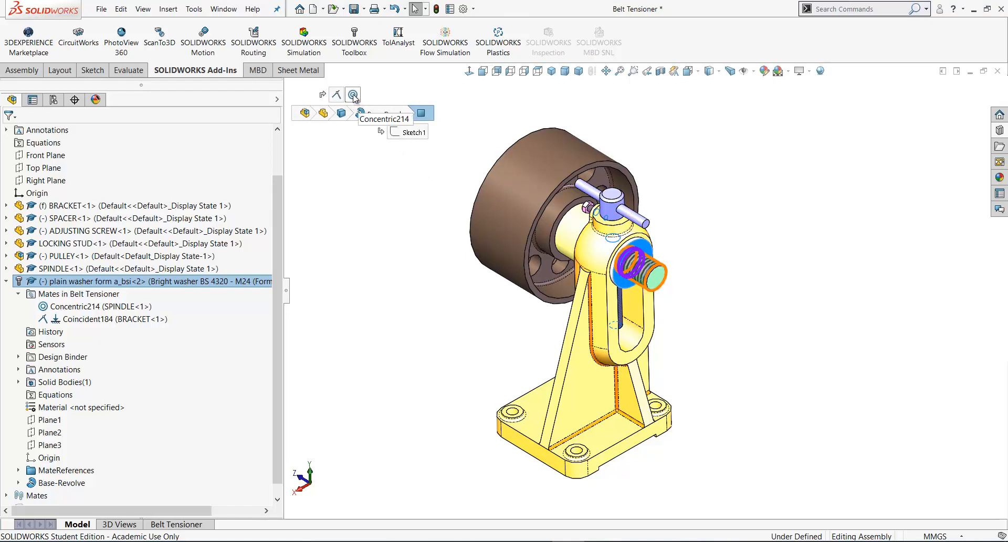
pyautogui.click(713, 216)
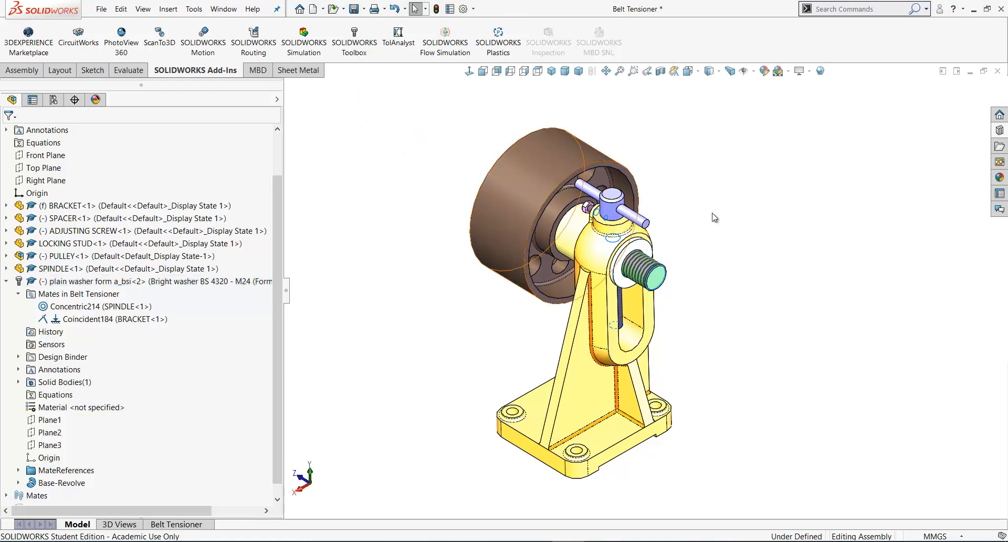
# - Insert a BSI Hex Nut Grade C - BS EN 24034 from the Toolbox onto the spindle, against the plain washer
pyautogui.click(999, 146)
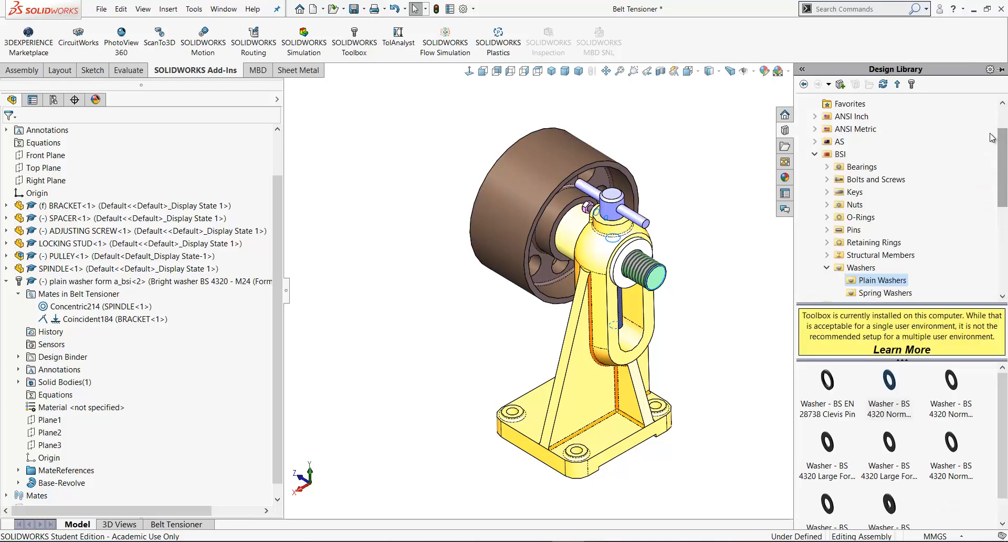
pyautogui.click(827, 205)
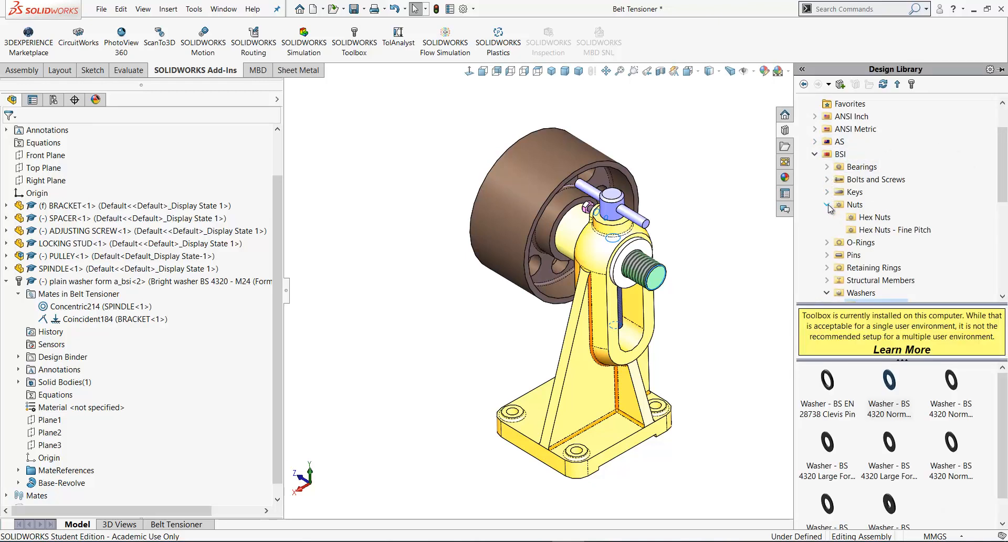
pyautogui.click(866, 220)
pyautogui.moveTo(898, 385)
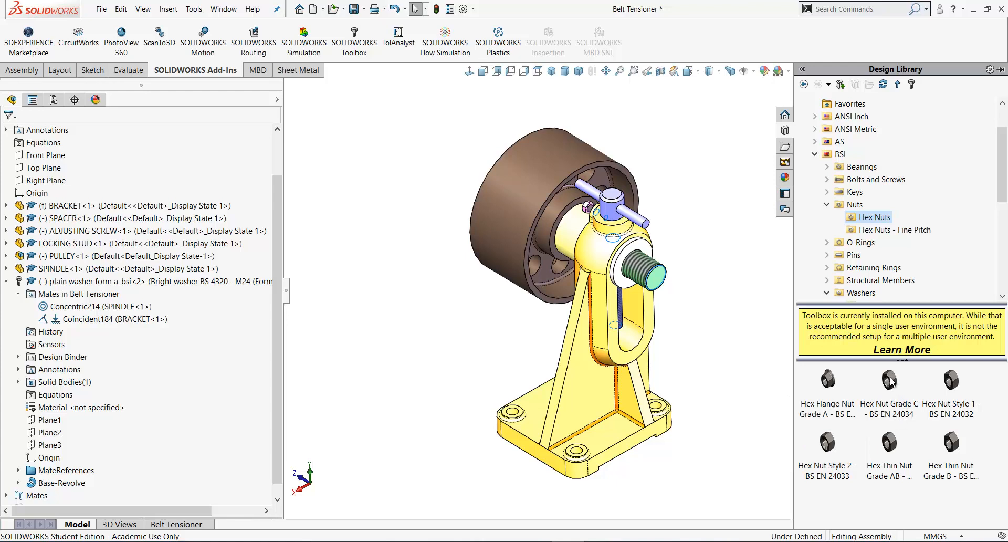
pyautogui.moveTo(890, 381); pyautogui.dragTo(628, 251)
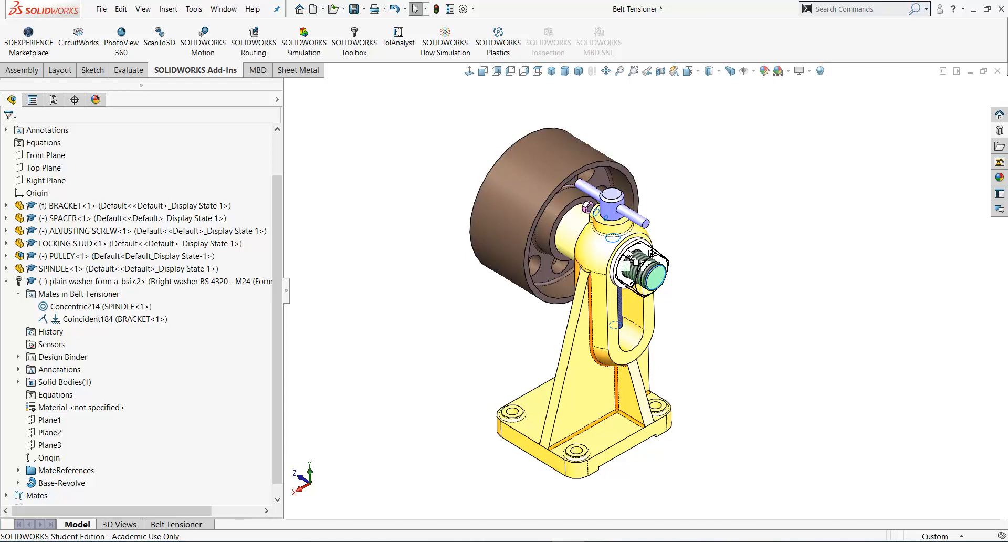
pyautogui.moveTo(630, 252); pyautogui.dragTo(633, 255)
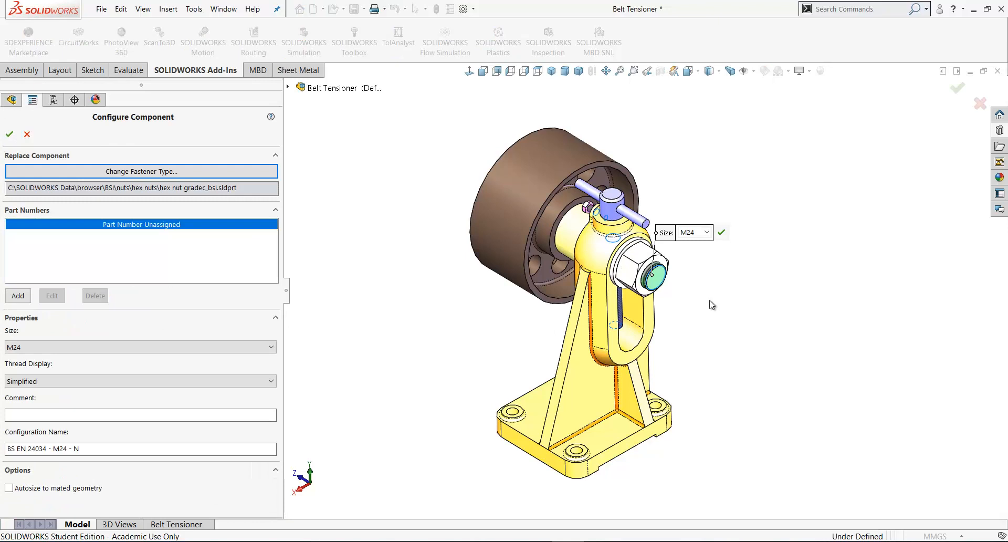
# - Configure the hex nut with size M24 and Cosmetic thread display, without adding further copies
pyautogui.click(706, 232)
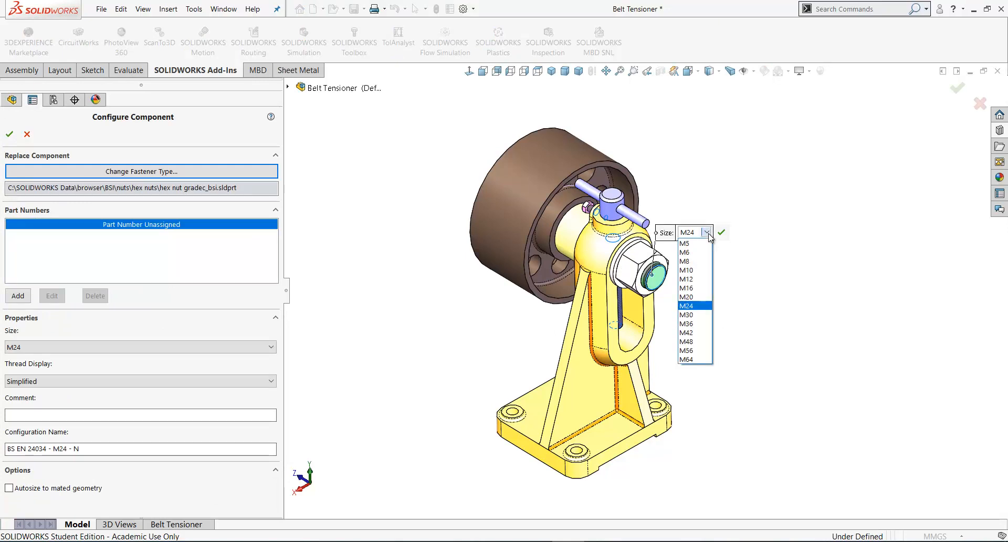
pyautogui.click(707, 233)
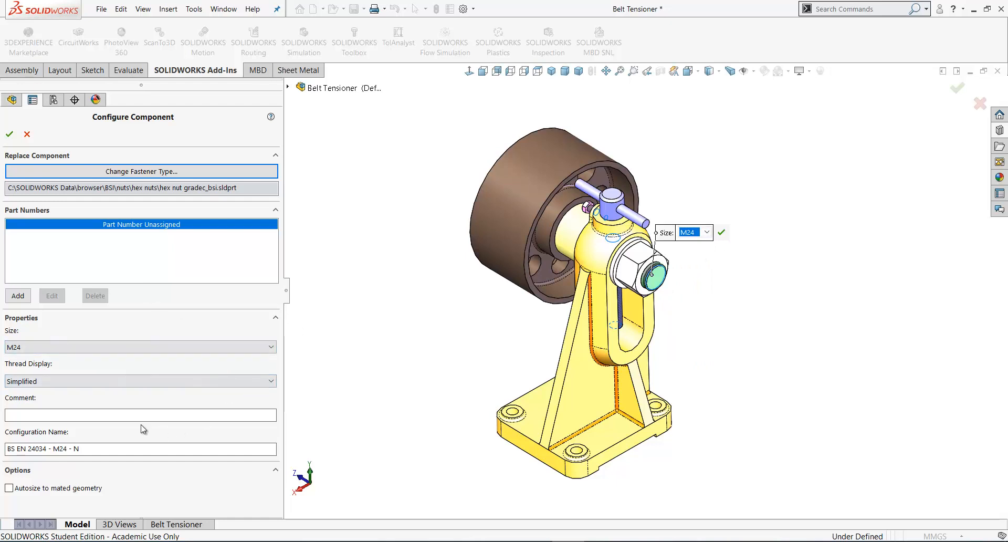
pyautogui.click(271, 384)
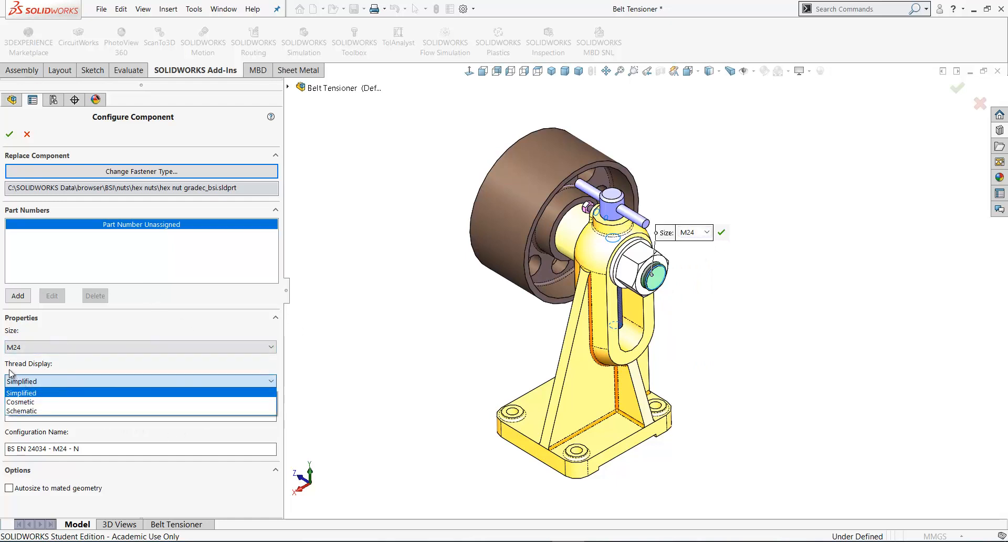
pyautogui.click(17, 402)
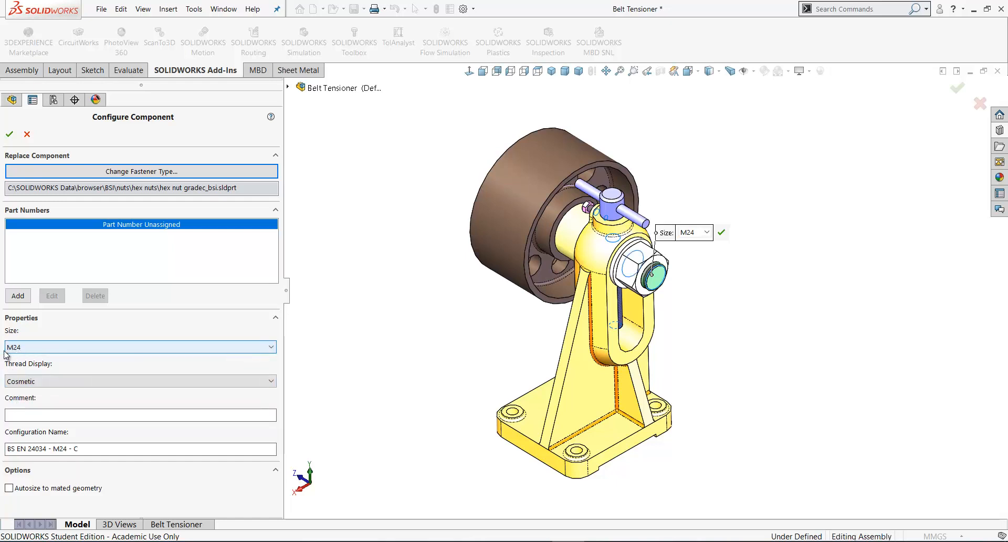
pyautogui.click(9, 134)
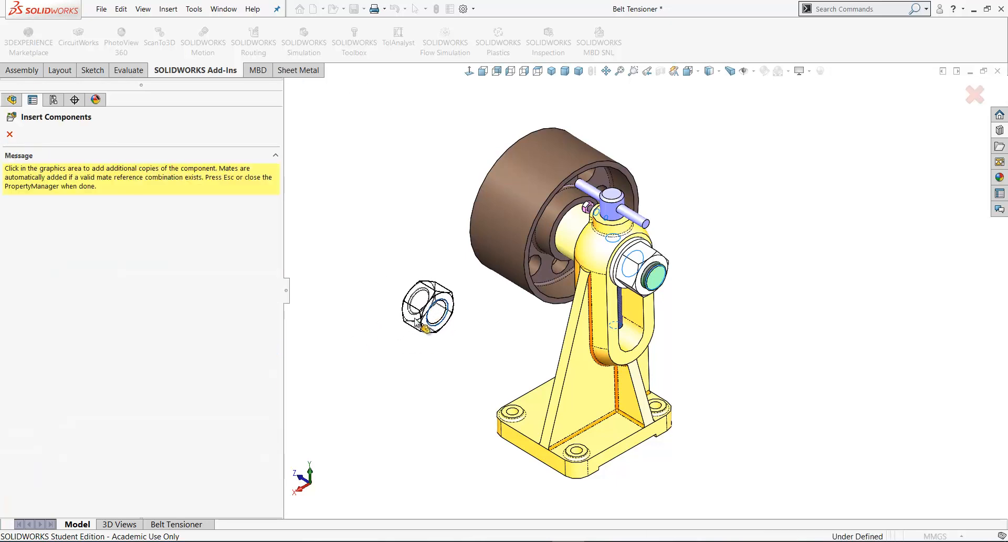
pyautogui.click(9, 134)
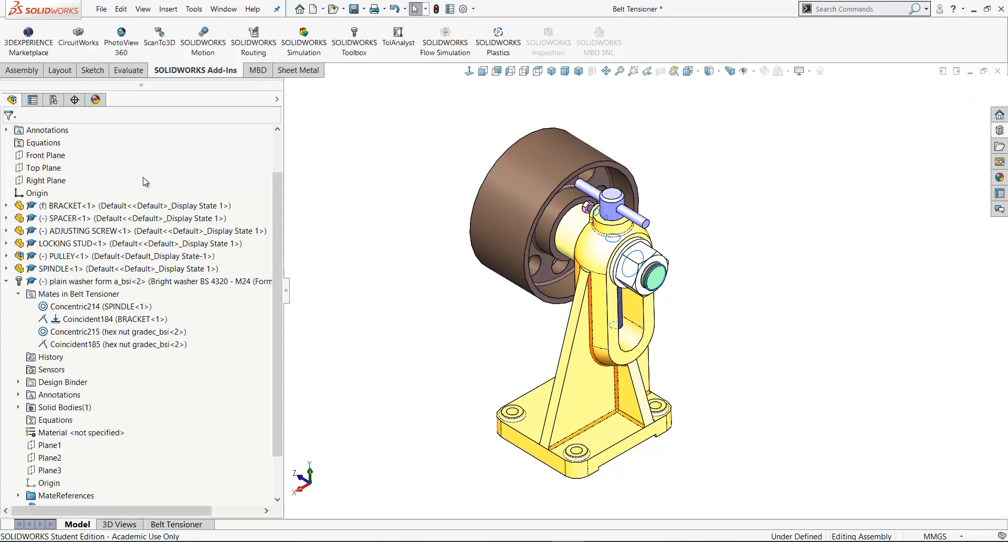
# - Inspect the hex nut's concentric and coincident mates with the plain washer
pyautogui.click(650, 258)
pyautogui.rightClick(650, 257)
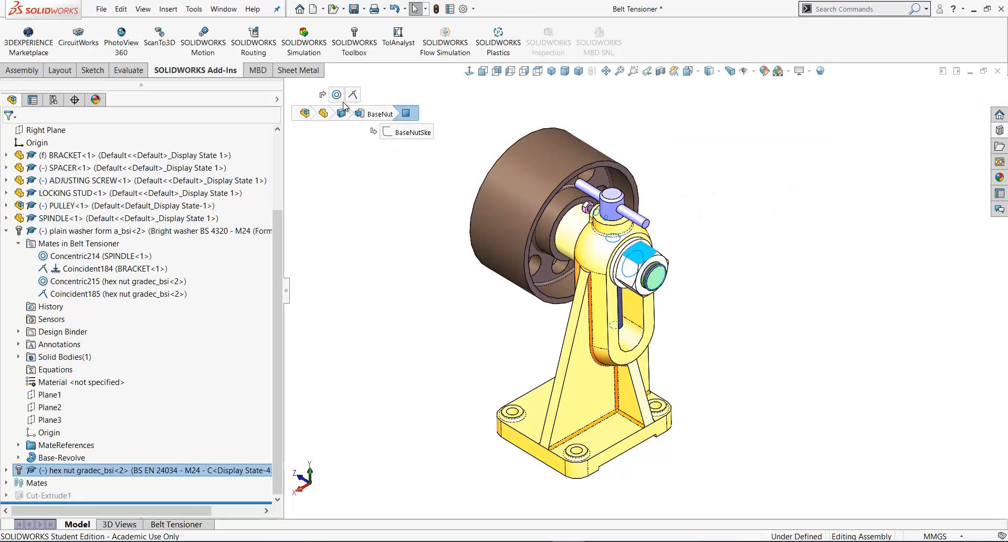
pyautogui.scroll(-2, 336, 99)
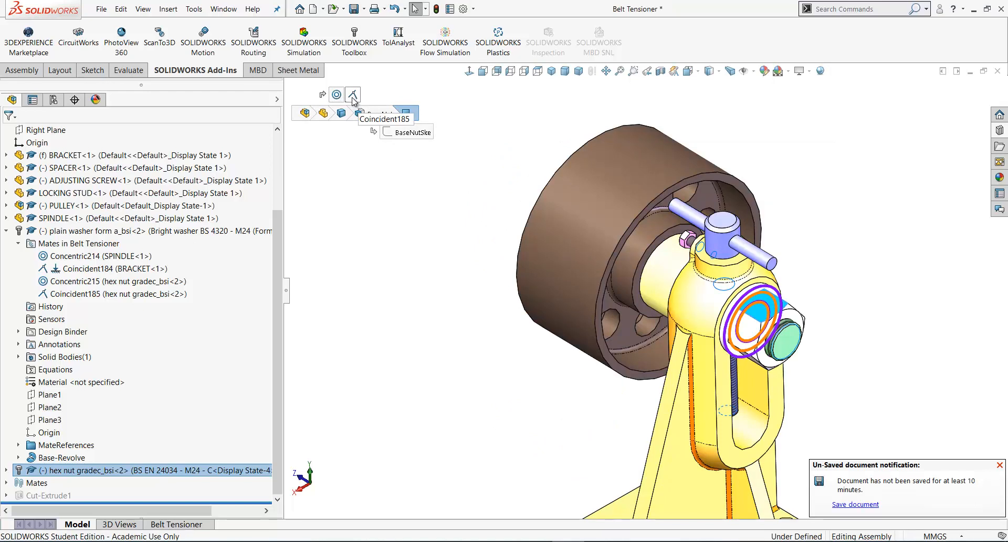
pyautogui.click(353, 98)
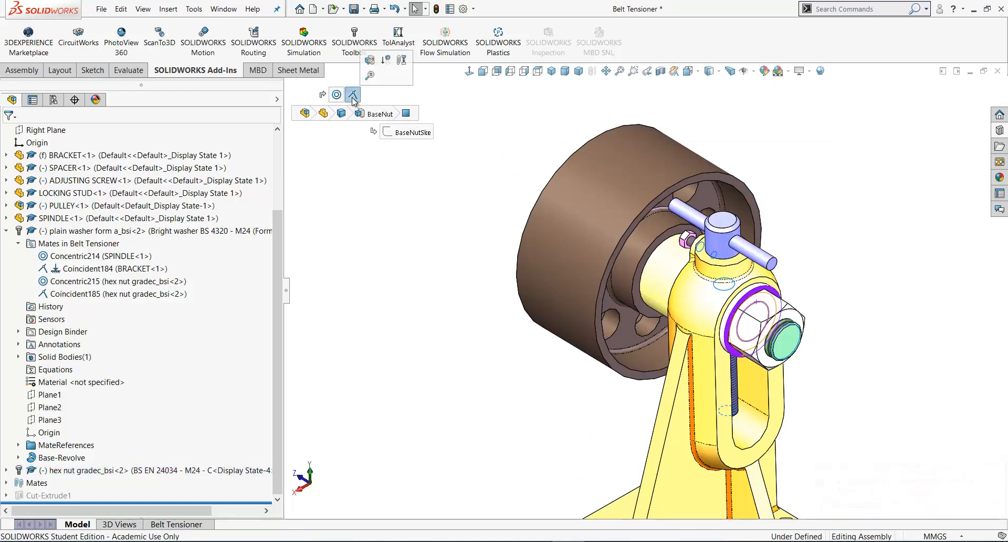
pyautogui.scroll(3, 462, 342)
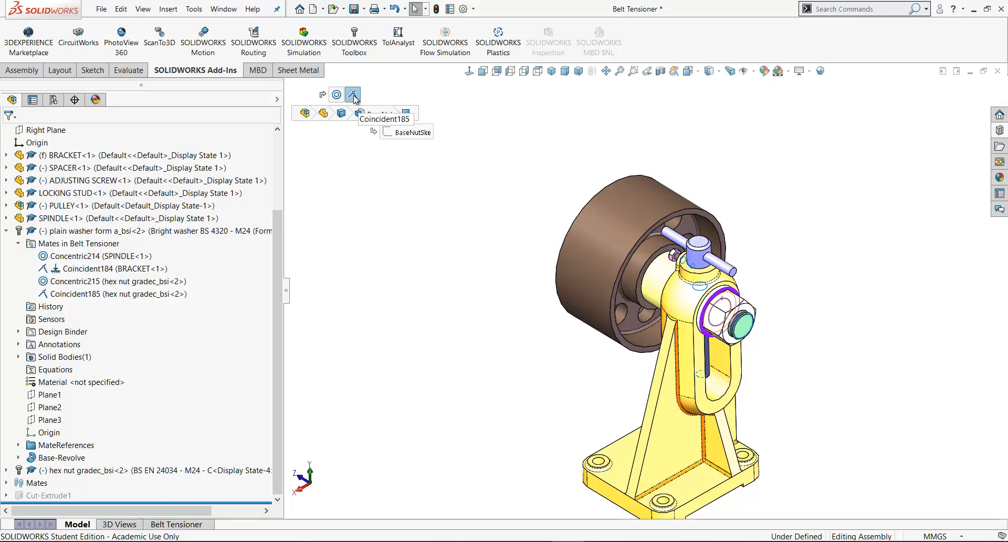
# - Open the nut's coincident mate for editing, check its washer and nut faces, and accept it as it is
pyautogui.rightClick(354, 98)
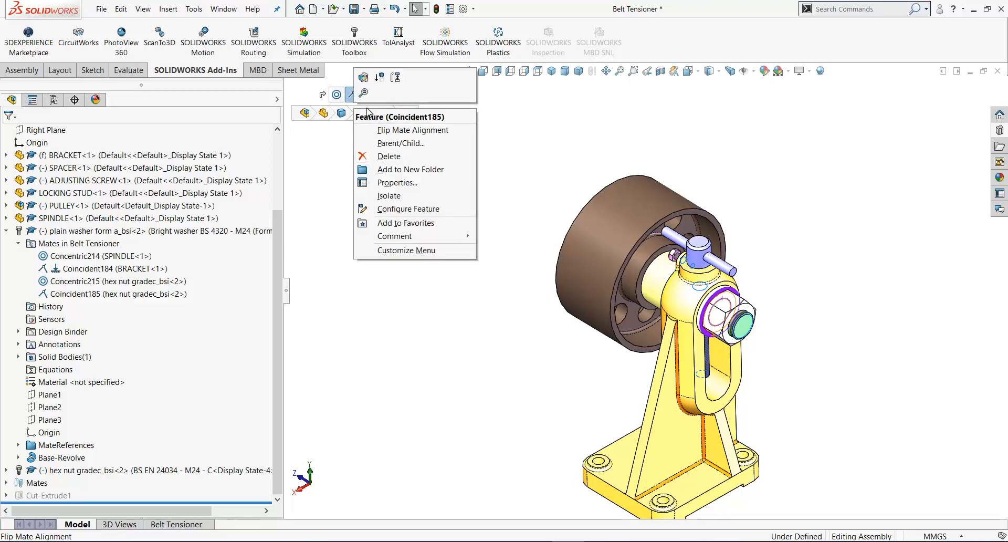
pyautogui.click(364, 78)
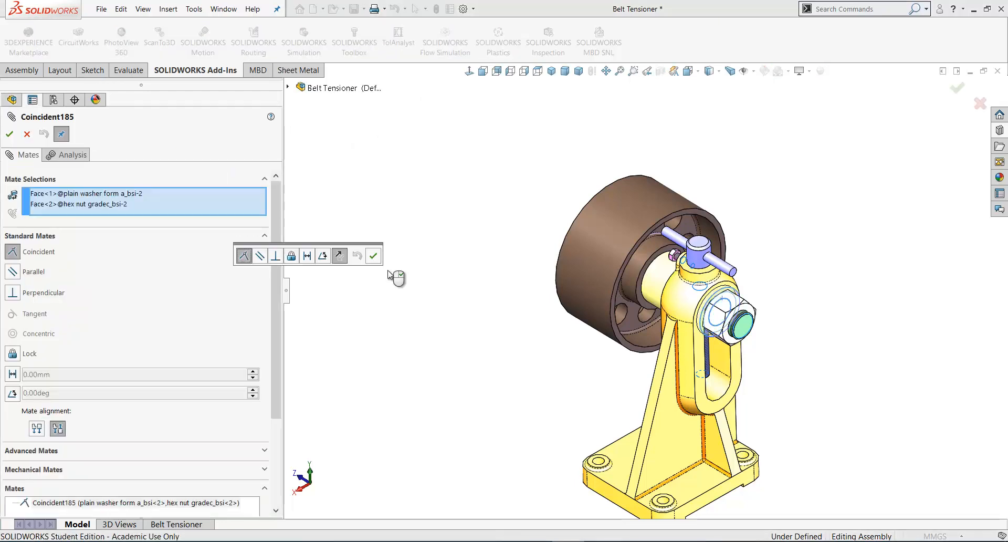
pyautogui.click(35, 204)
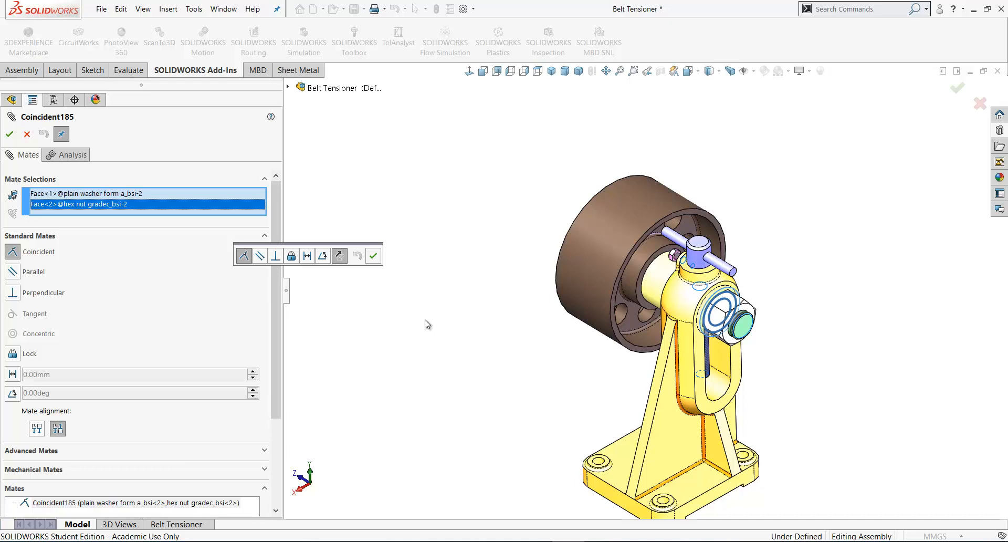
pyautogui.click(41, 194)
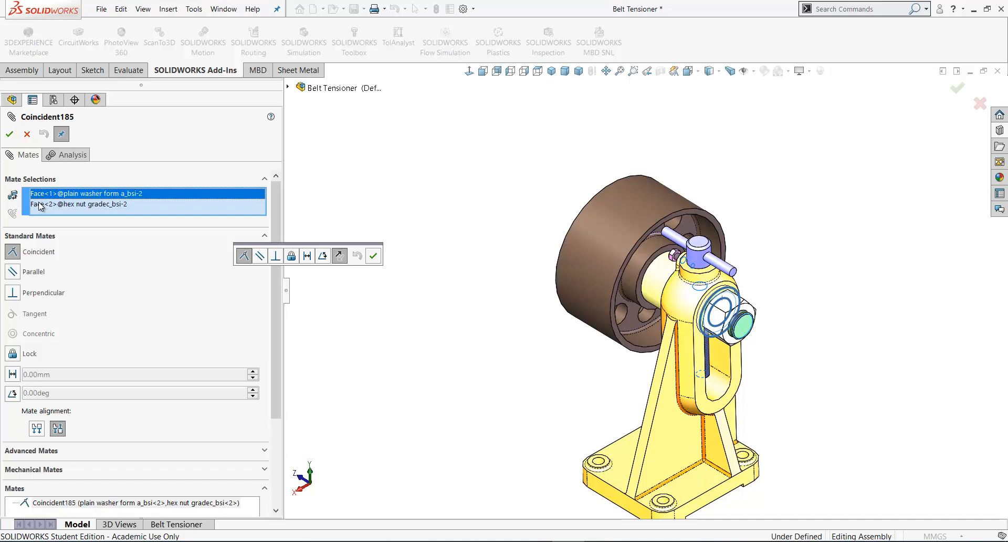
pyautogui.click(372, 255)
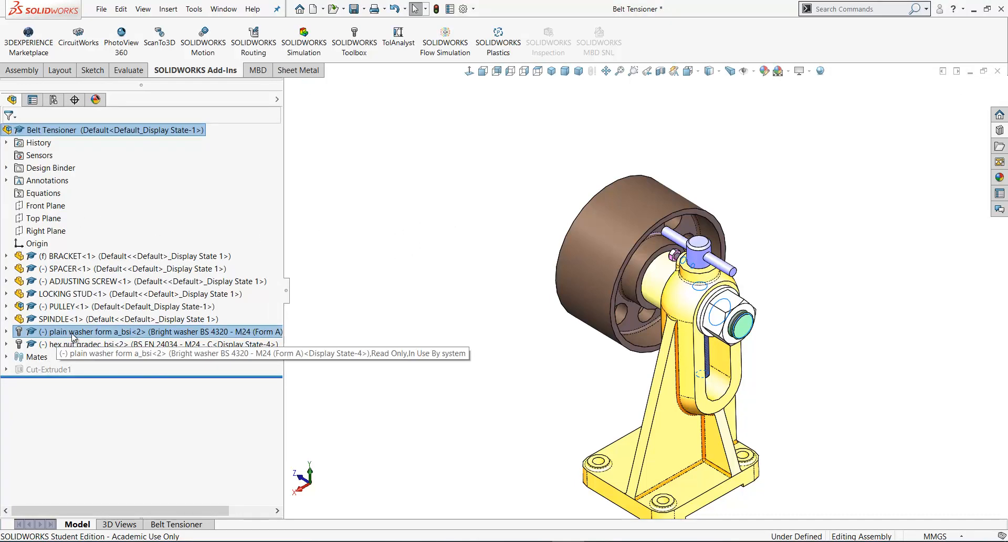
# - Widen the feature tree to give the washer and nut configuration names more room
pyautogui.moveTo(66, 335)
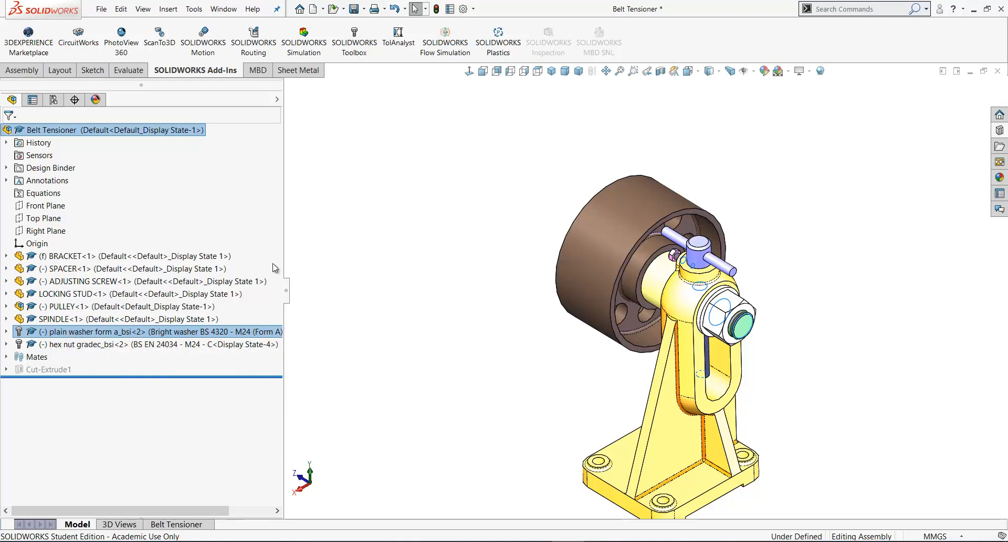
pyautogui.moveTo(284, 256); pyautogui.dragTo(321, 259)
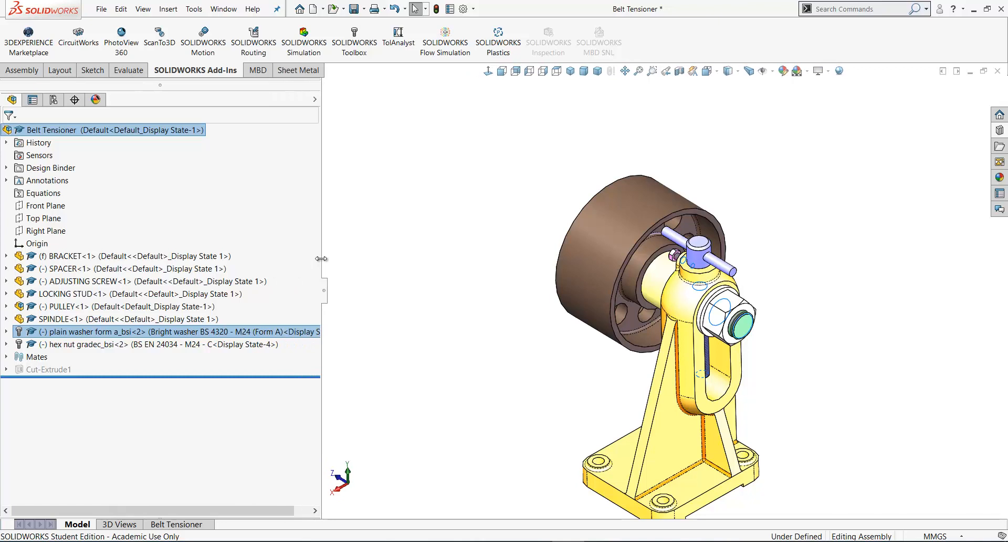
pyautogui.scroll(-3, 750, 345)
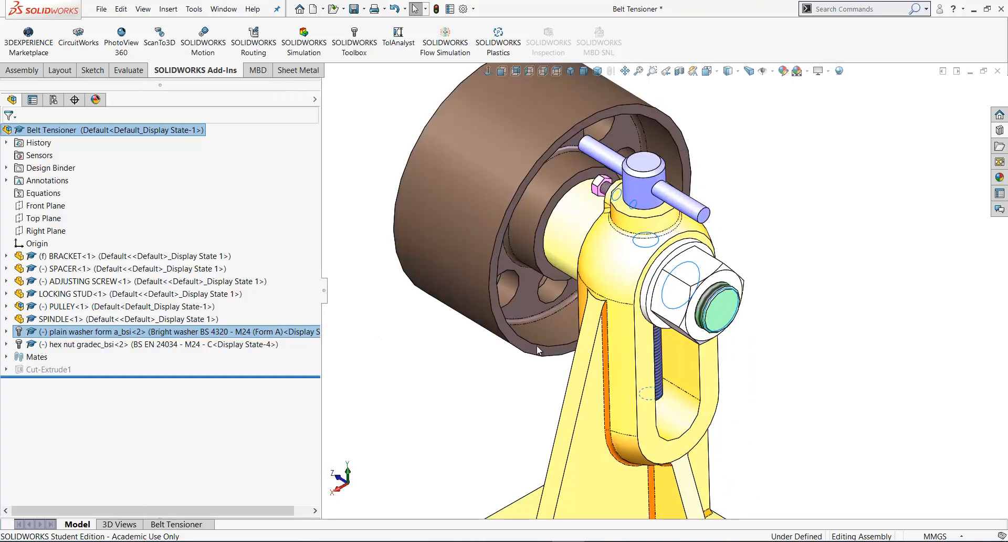
# - Check the SPACER's model document path in its component properties, leaving the properties unchanged
pyautogui.scroll(3, 536, 345)
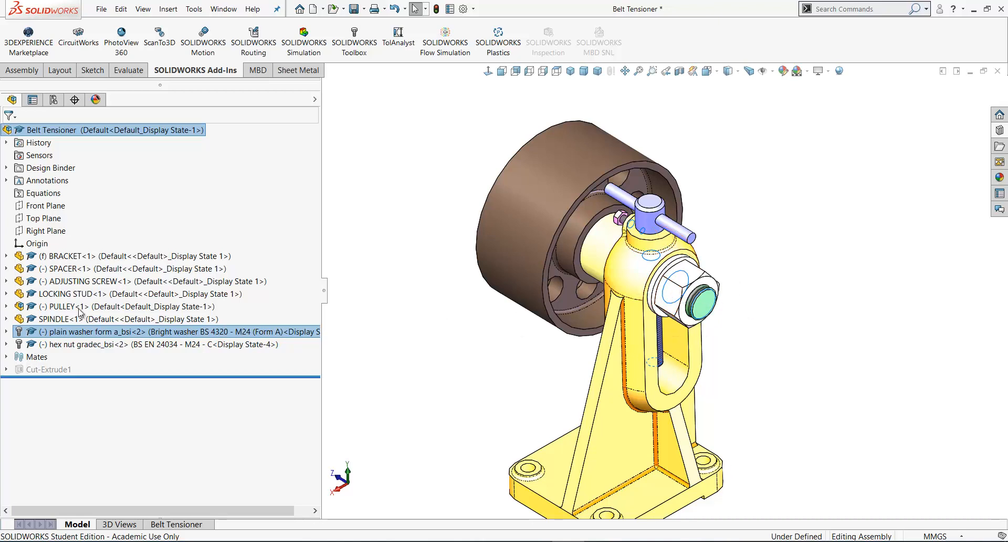
pyautogui.click(63, 268)
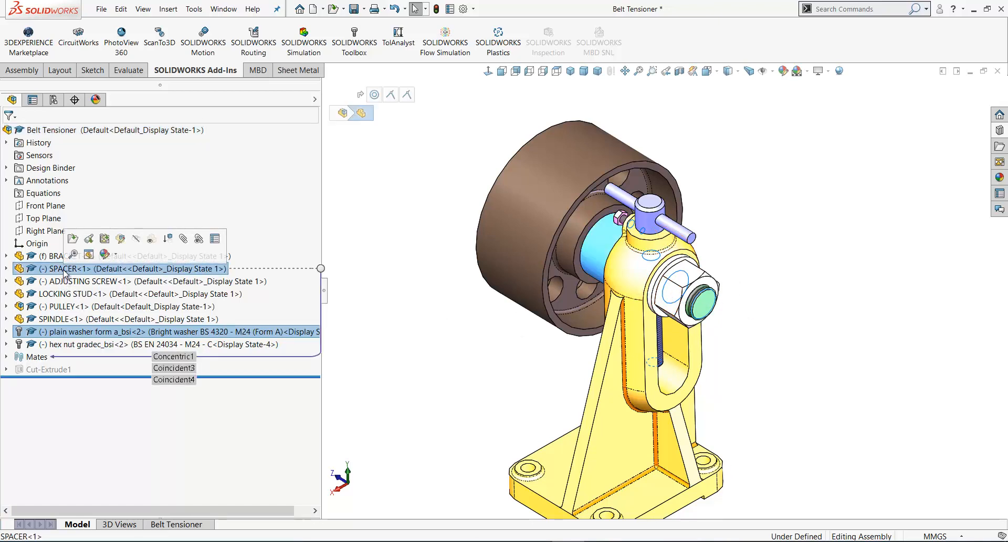
pyautogui.click(215, 239)
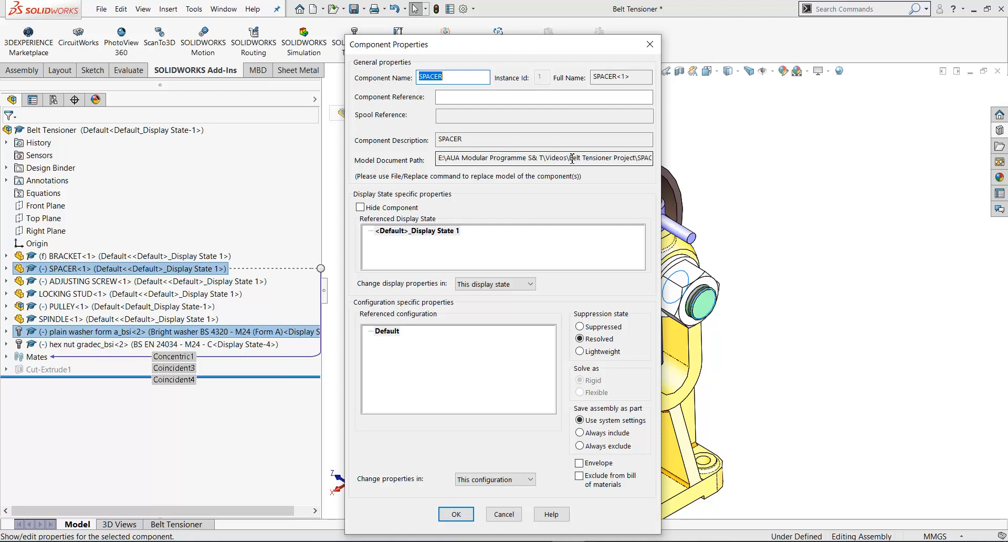
pyautogui.click(504, 514)
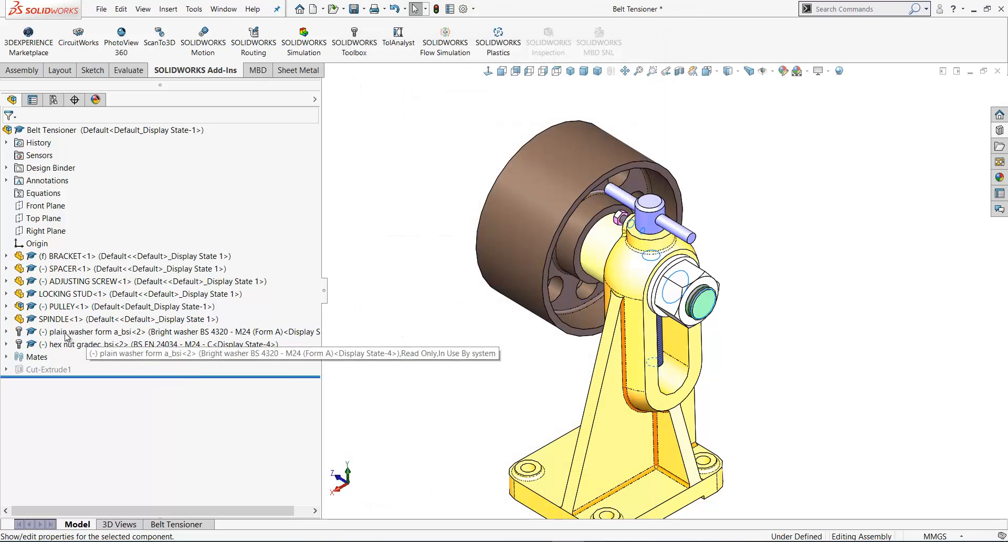
# - Check the model document path of the plain washer form a_bsi component, leaving its properties unchanged
pyautogui.moveTo(67, 337)
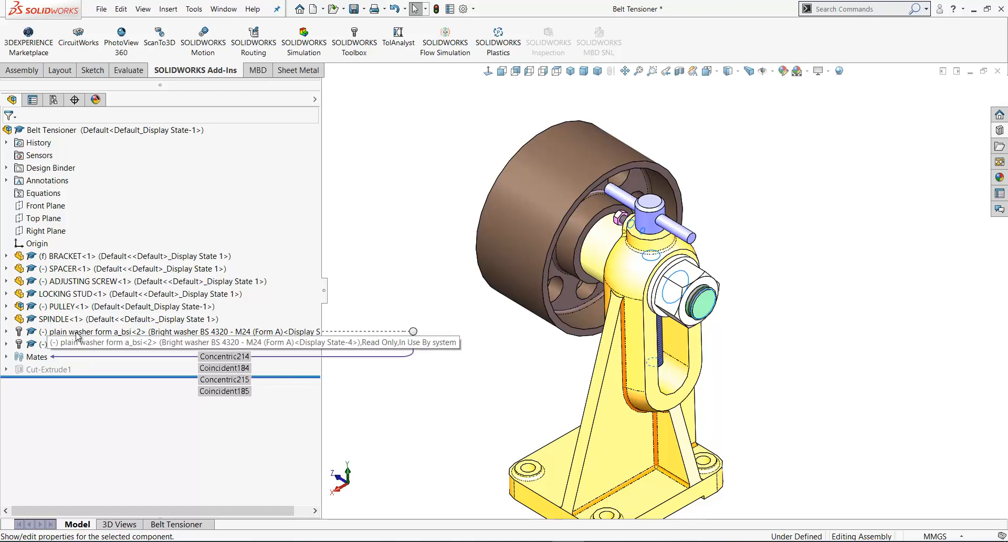
pyautogui.click(76, 336)
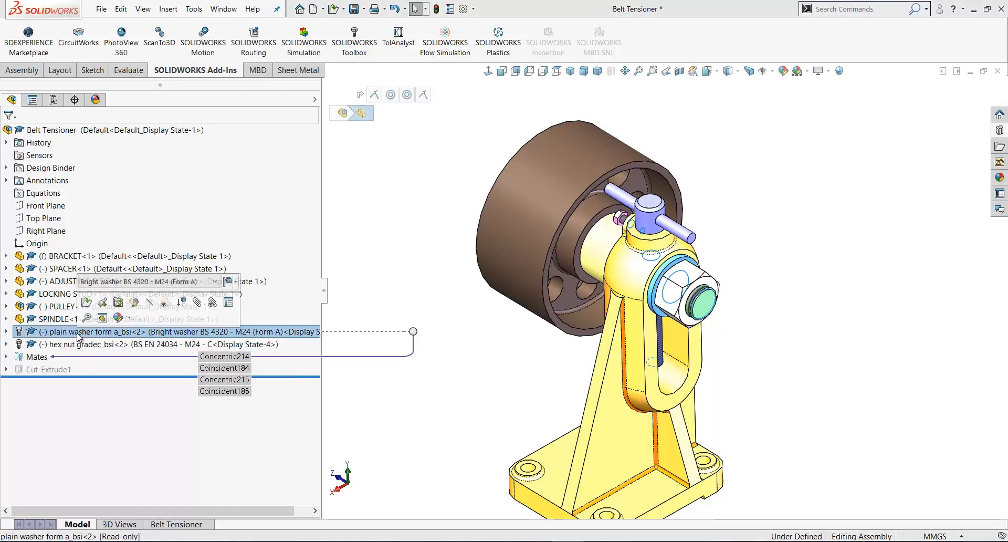
pyautogui.click(230, 303)
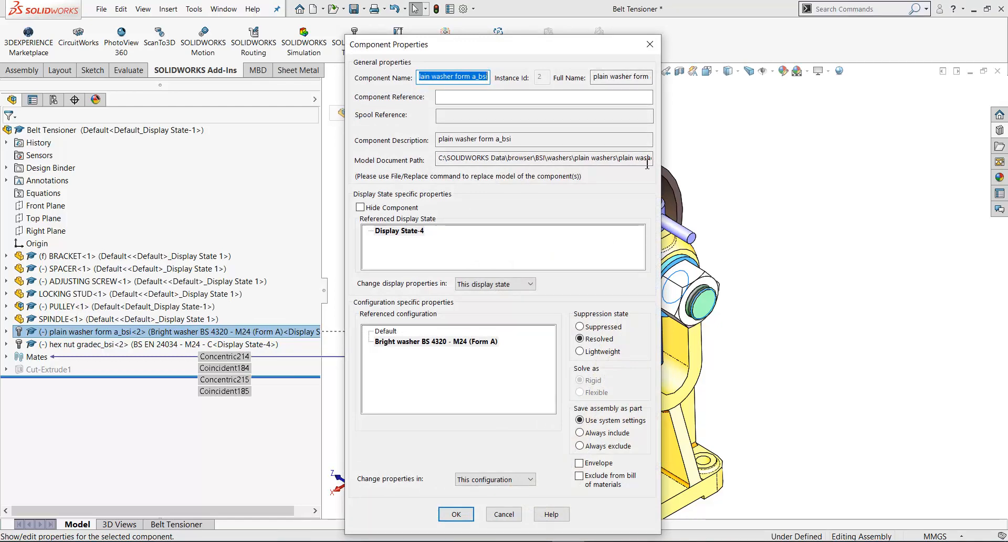
pyautogui.click(503, 514)
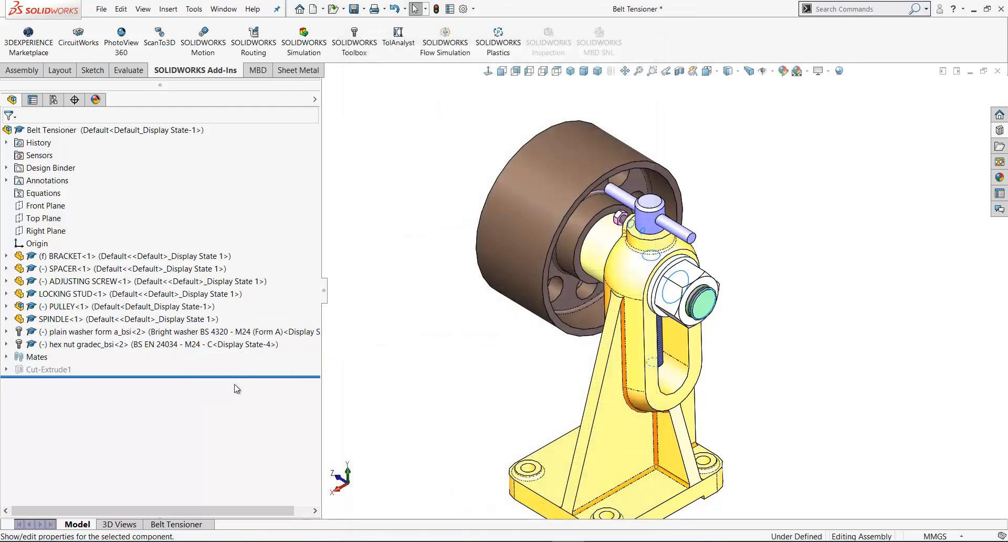
# - Open the plain washer part in its own window and list its configurations with their full names readable
pyautogui.rightClick(93, 332)
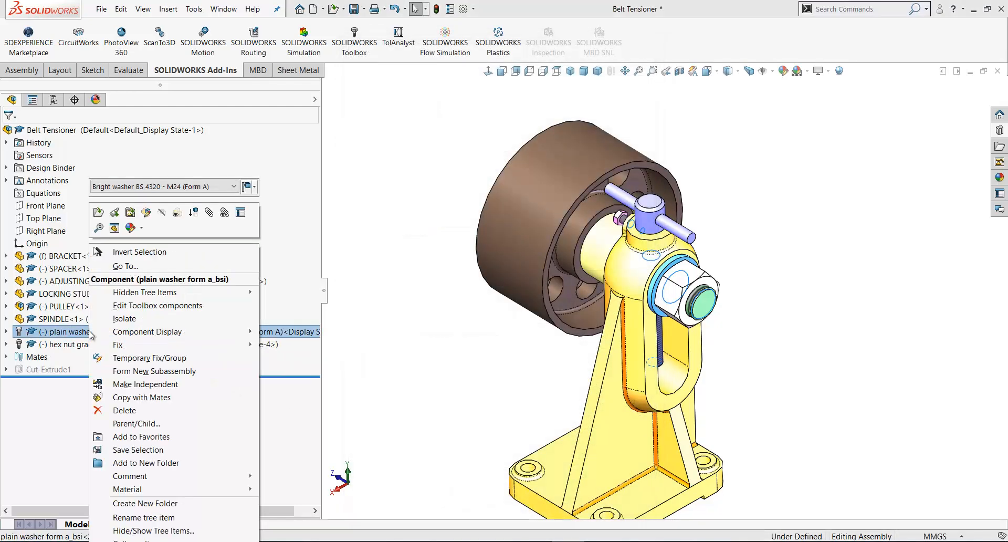
pyautogui.click(97, 214)
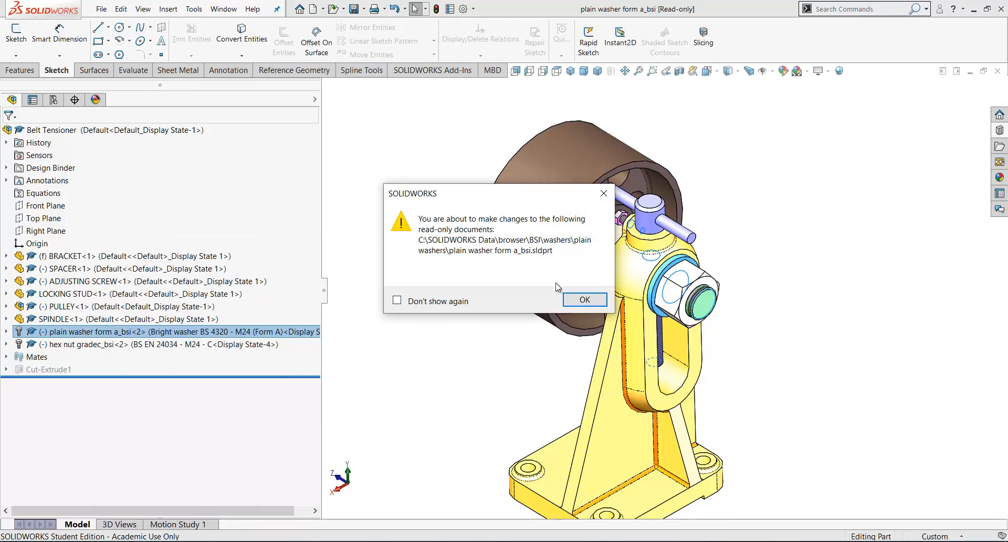
pyautogui.click(584, 299)
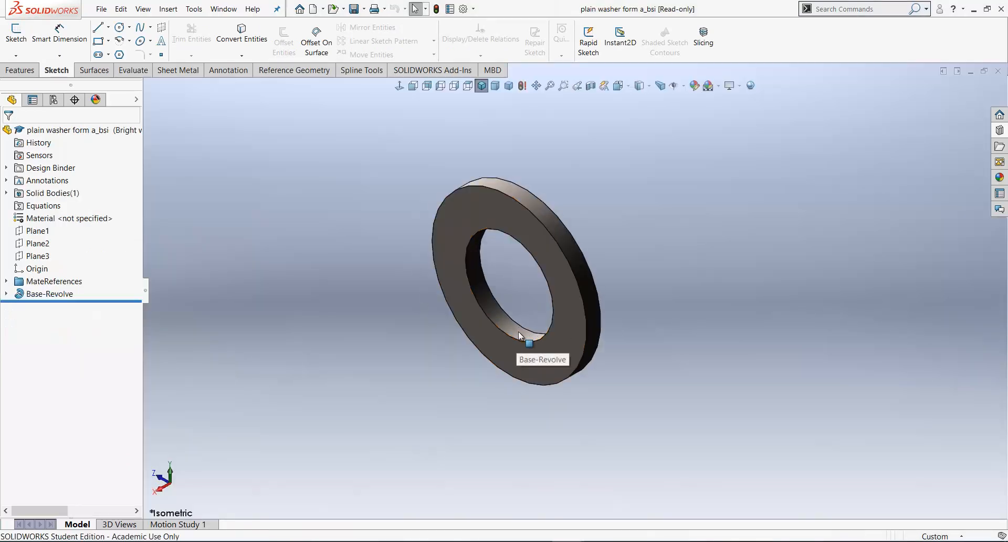
pyautogui.click(54, 100)
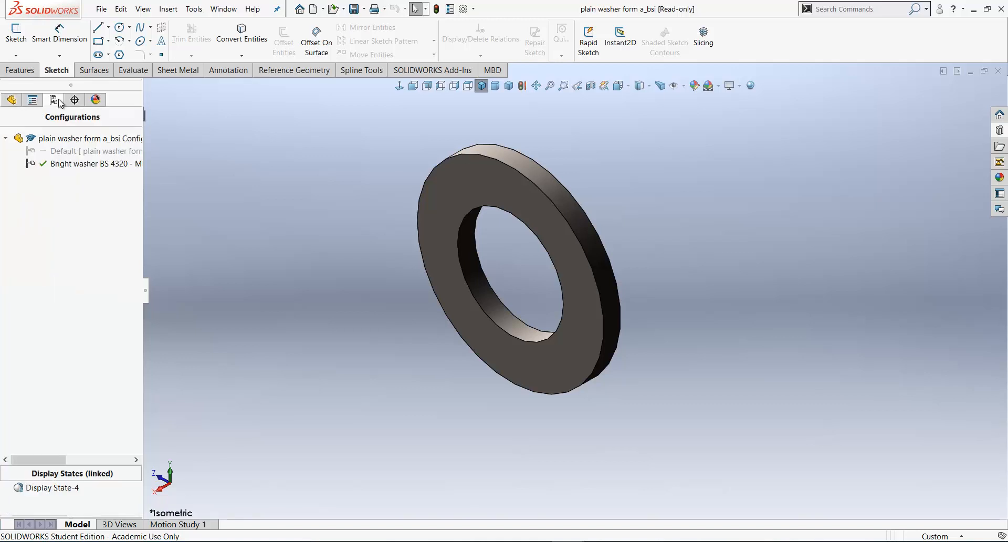
pyautogui.moveTo(144, 194); pyautogui.dragTo(198, 194)
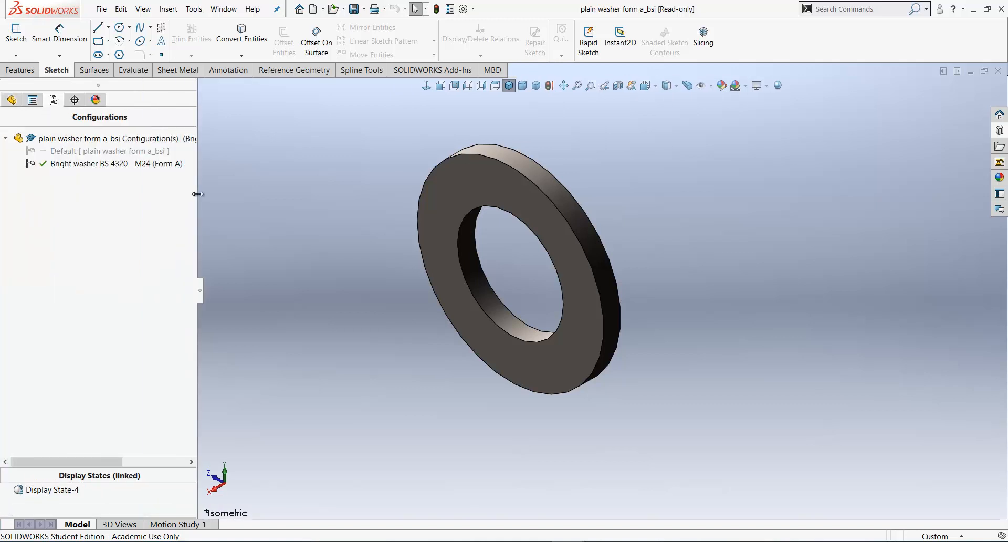
# - Set the bill of materials part number of the washer configuration Bright washer BS 4320 - M24 (Form A) to Document Name
pyautogui.rightClick(70, 165)
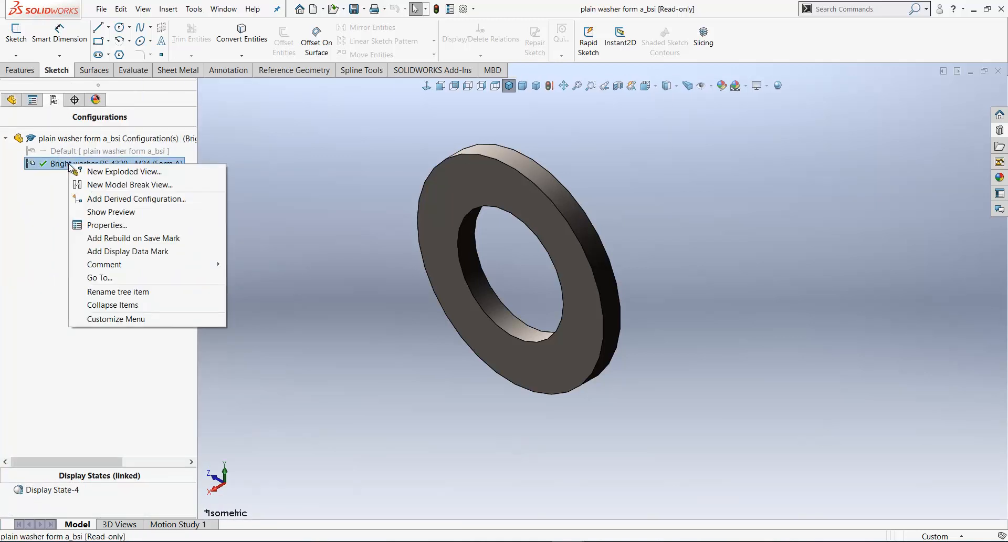
pyautogui.click(104, 225)
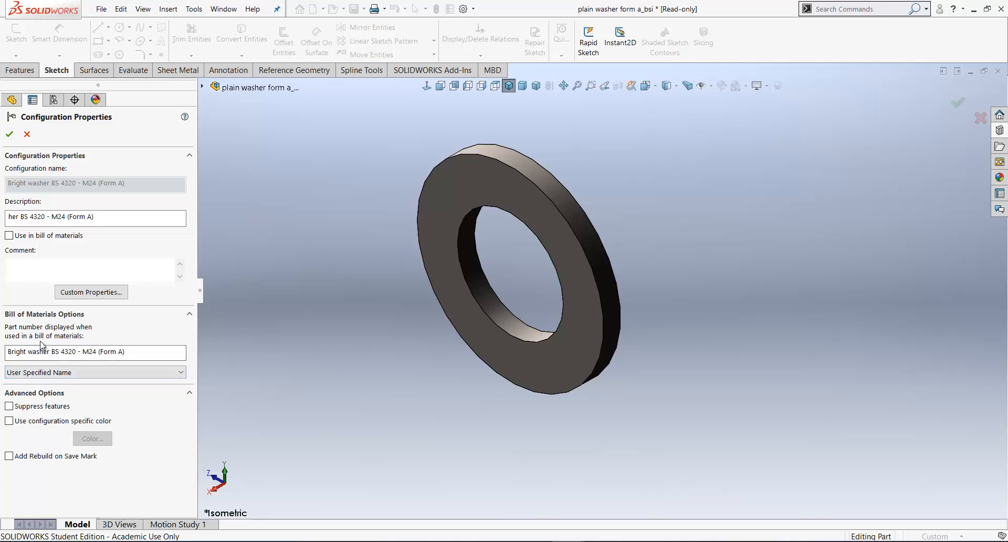
pyautogui.click(179, 372)
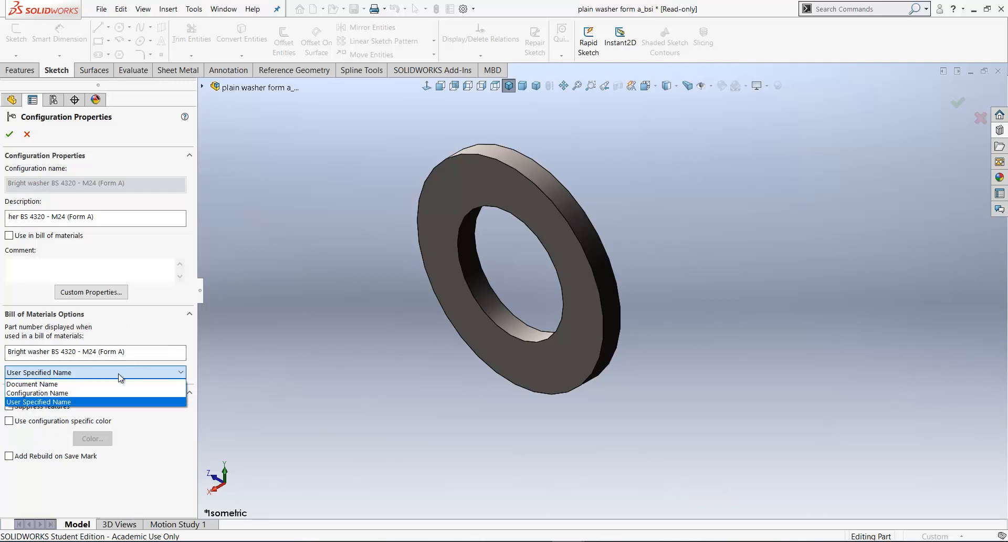
pyautogui.click(46, 384)
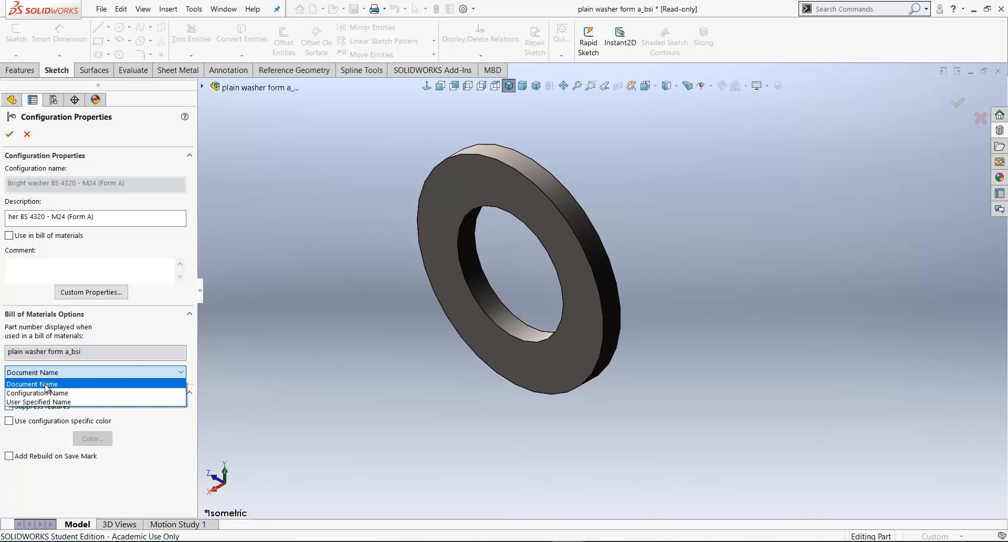
pyautogui.click(10, 133)
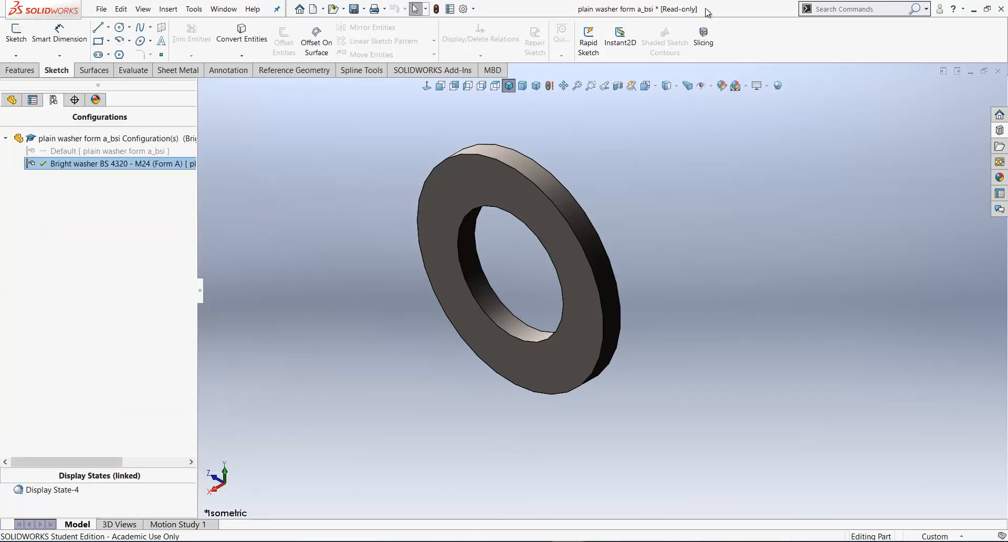
# - Save the washer under the new name M24 PLAIN WASHER in the Belt Tensioner Project folder with references redirected to it, and close the part
pyautogui.click(363, 9)
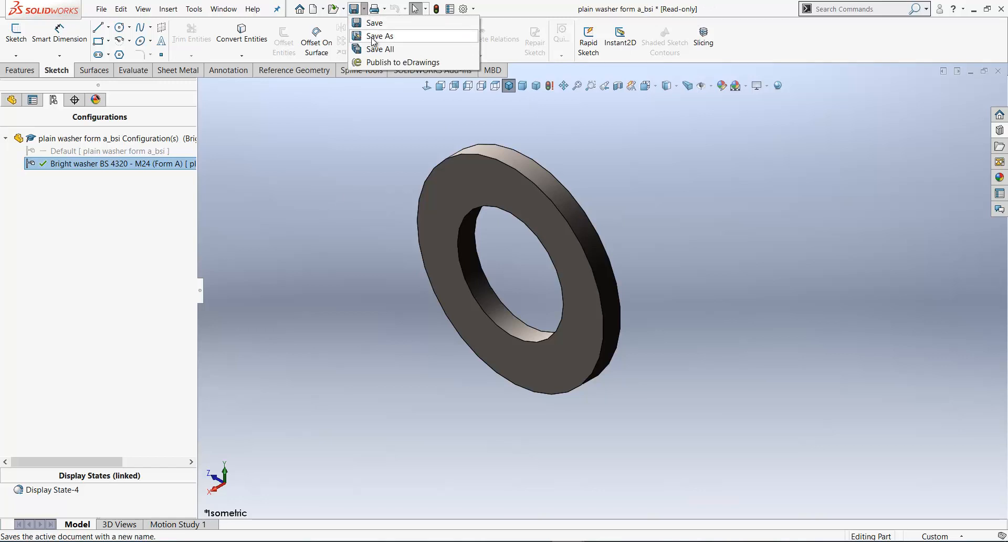
pyautogui.click(374, 36)
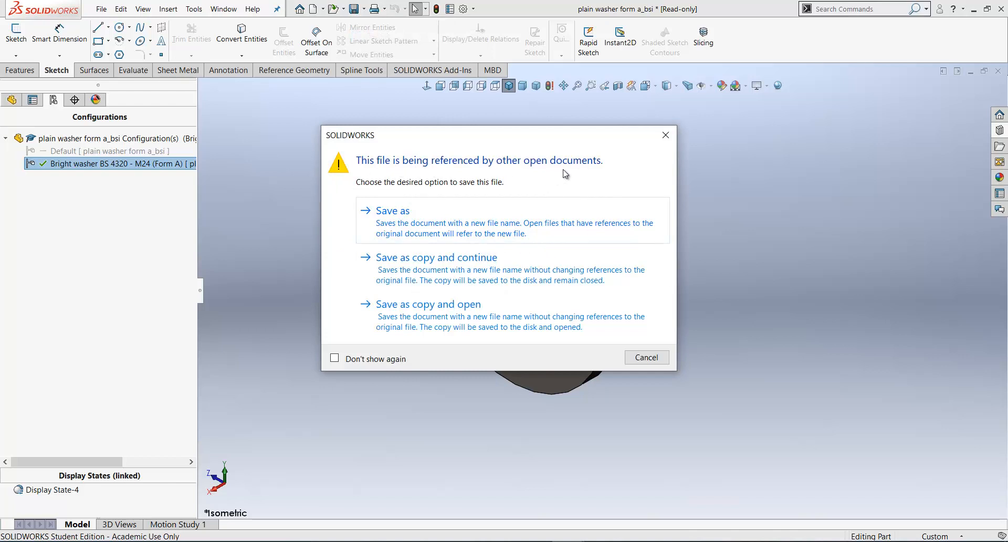
pyautogui.click(434, 215)
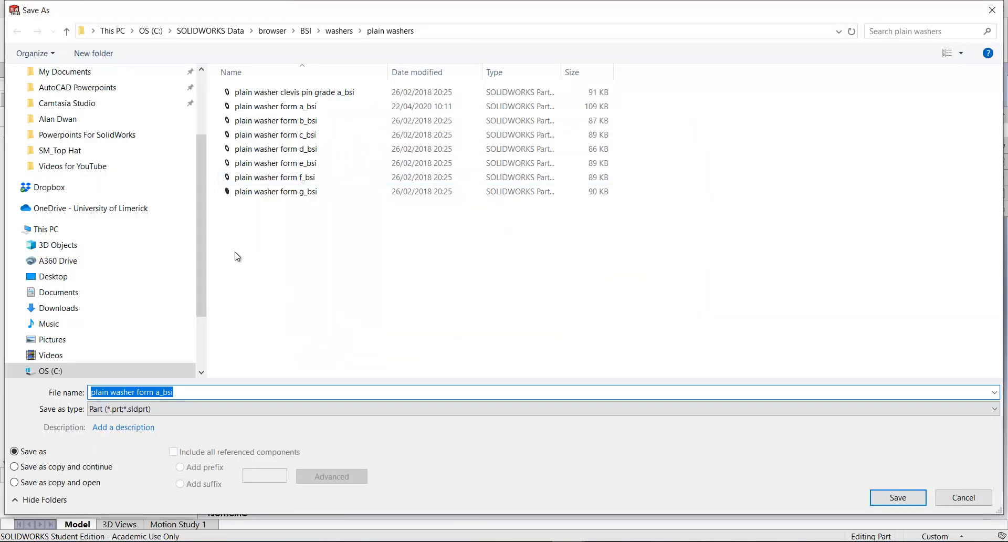
pyautogui.scroll(-2, 200, 270)
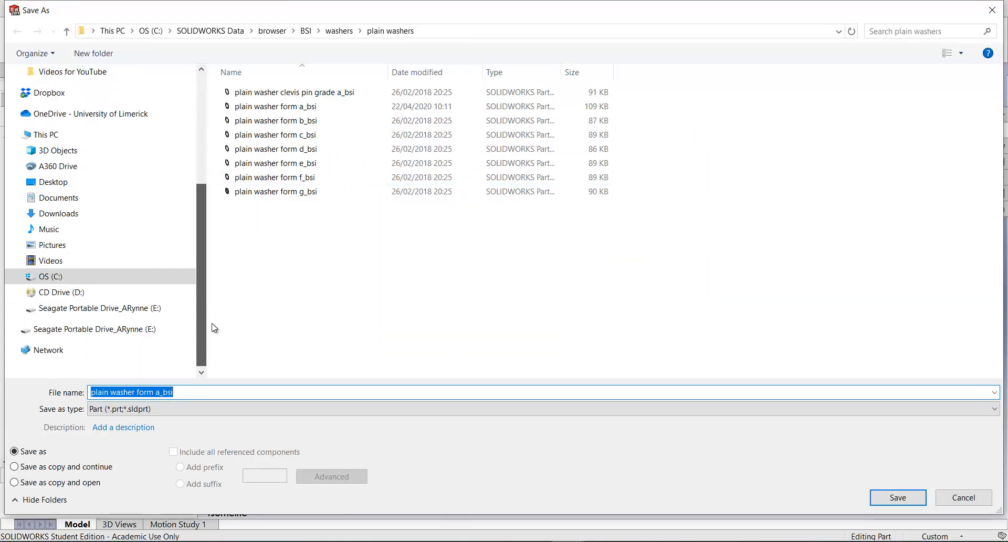
pyautogui.click(134, 311)
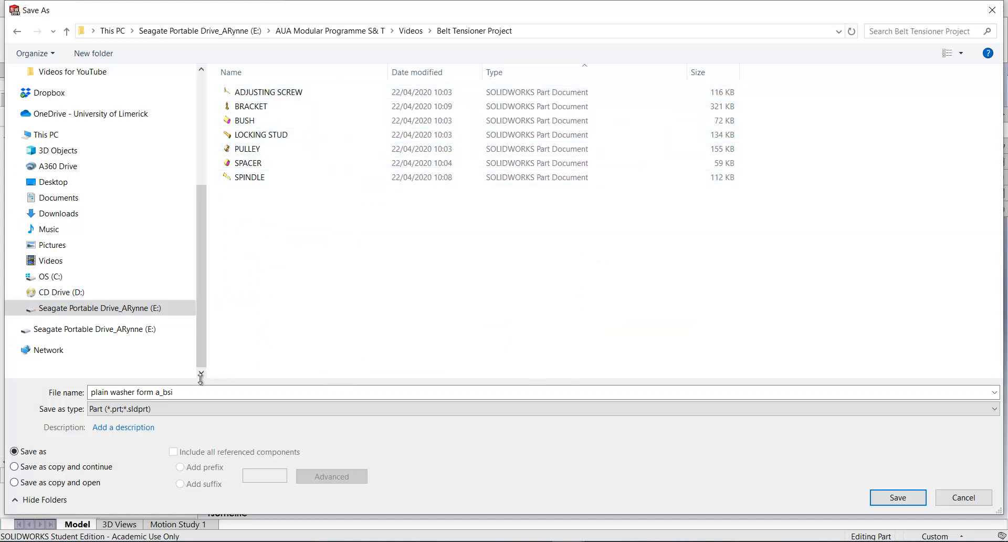
pyautogui.click(185, 392)
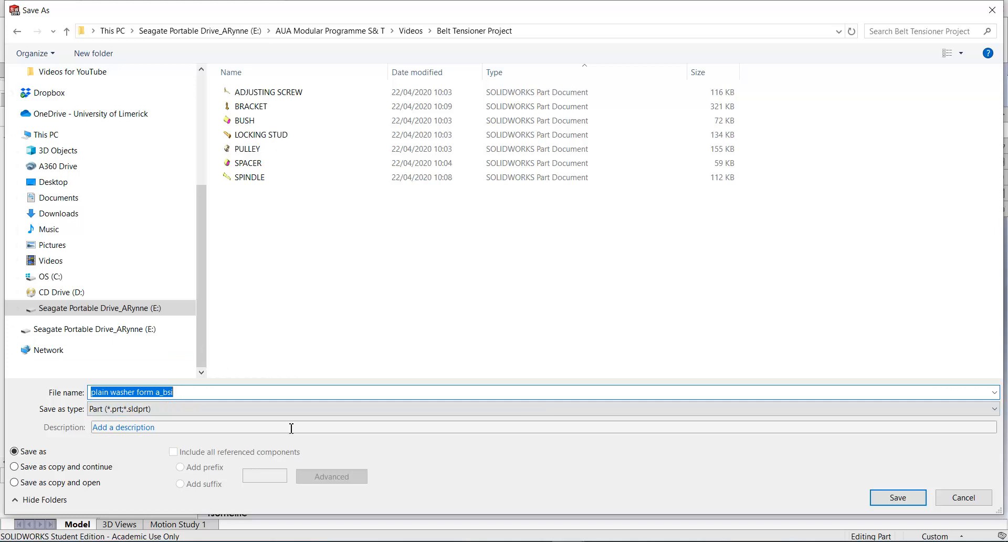
pyautogui.write('M24 PL')
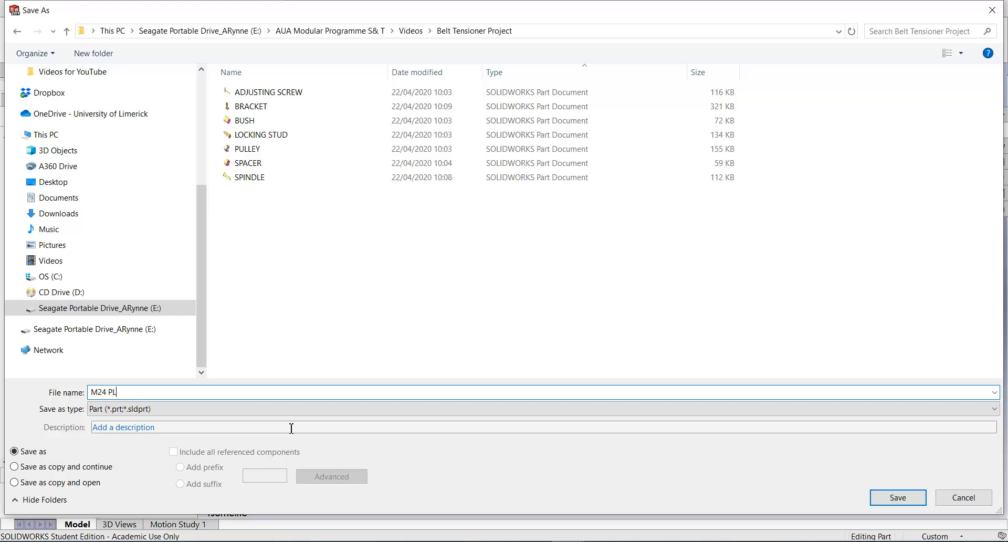
pyautogui.write('AIN WASHER')
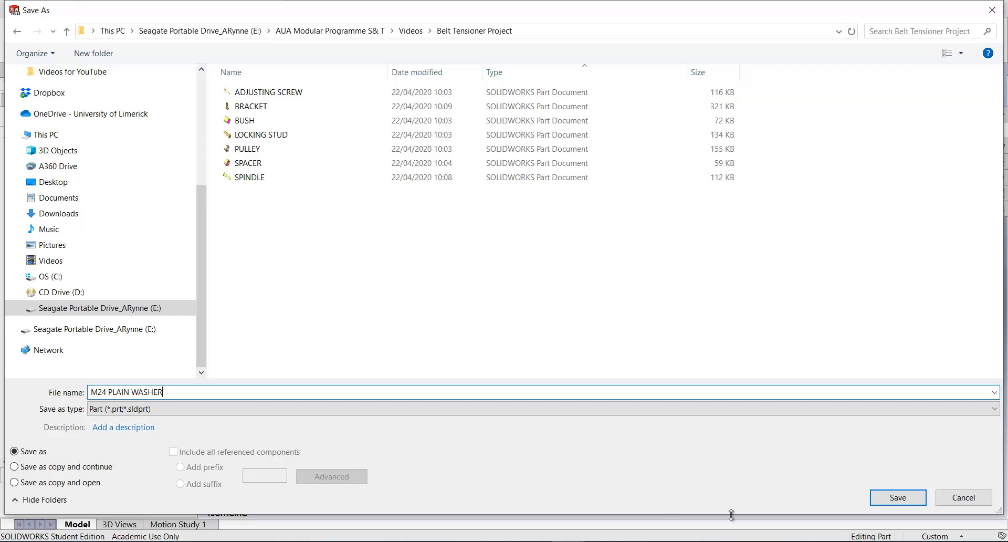
pyautogui.click(898, 497)
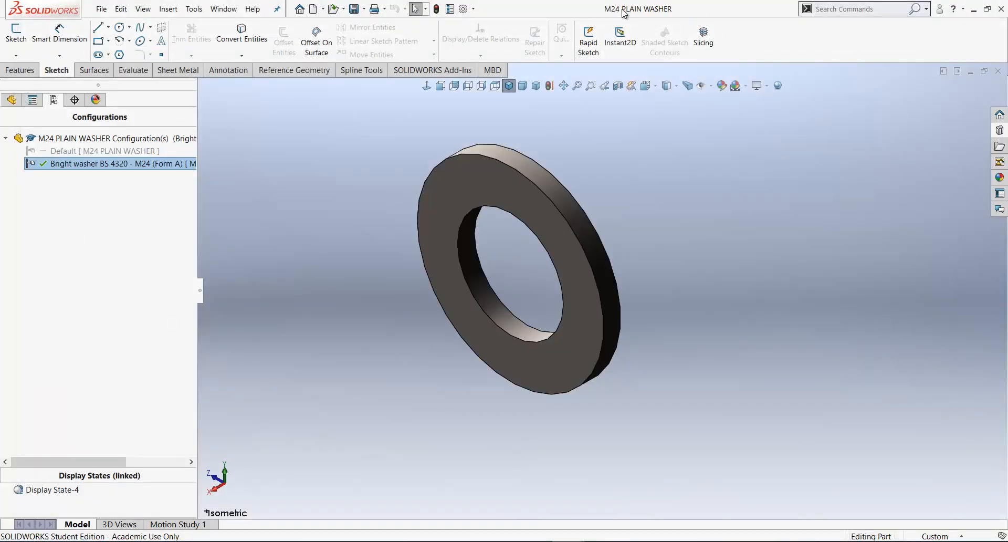
pyautogui.moveTo(642, 13)
pyautogui.click(999, 73)
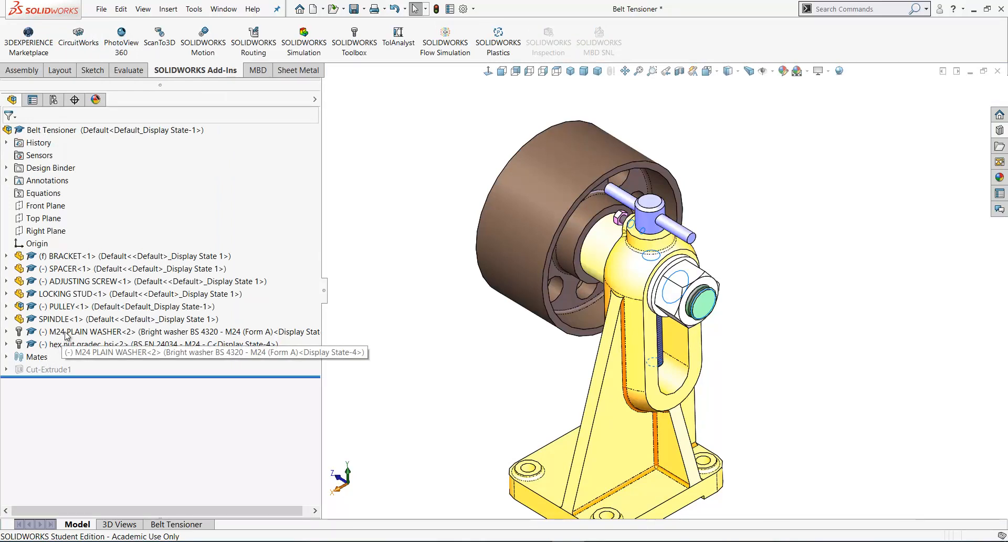
# - Check the name and model document path in the M24 PLAIN WASHER's component properties
pyautogui.moveTo(67, 336)
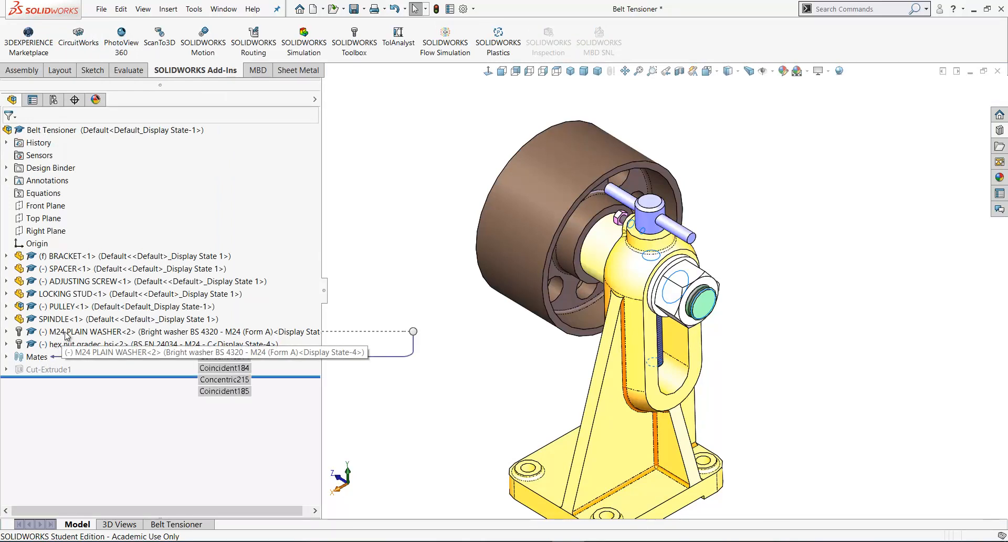
pyautogui.click(66, 332)
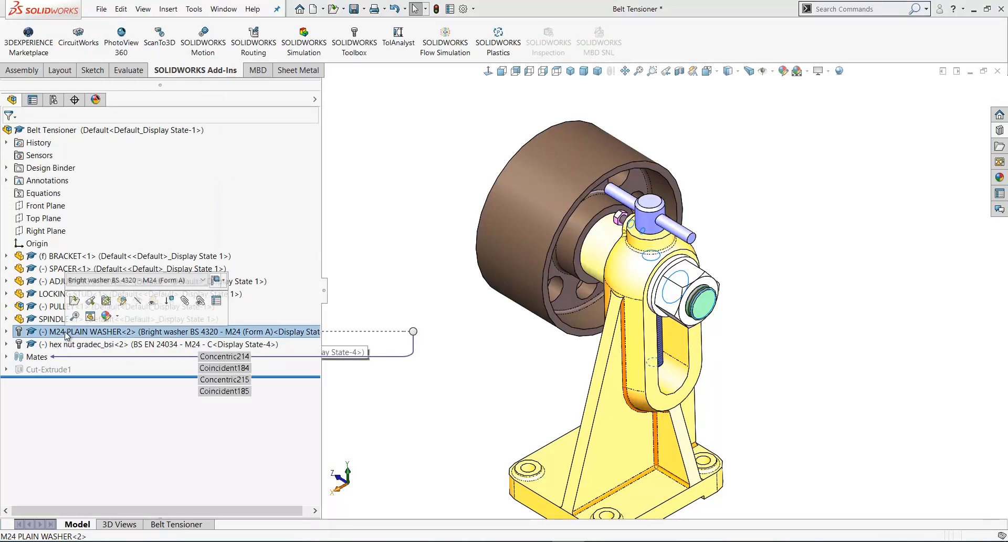
pyautogui.click(216, 300)
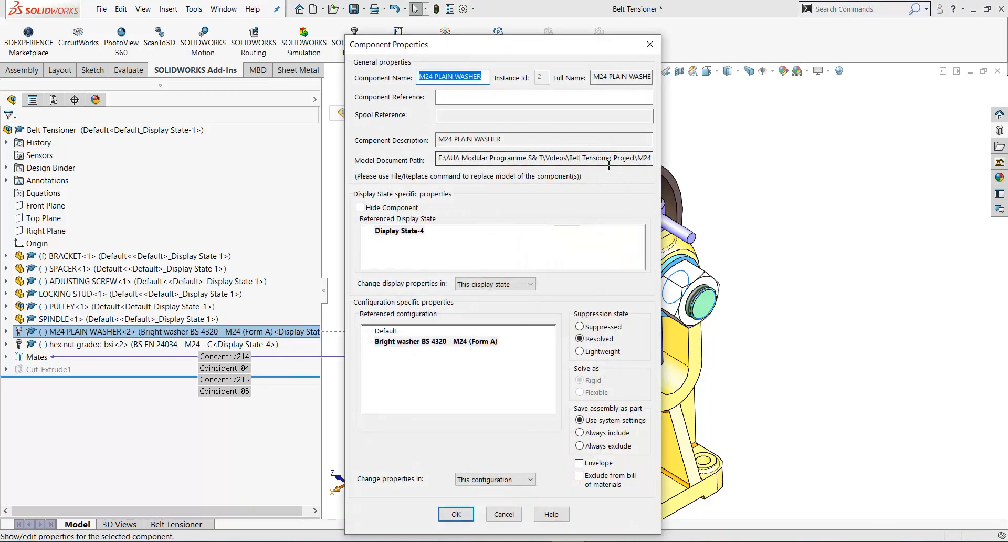
pyautogui.click(455, 513)
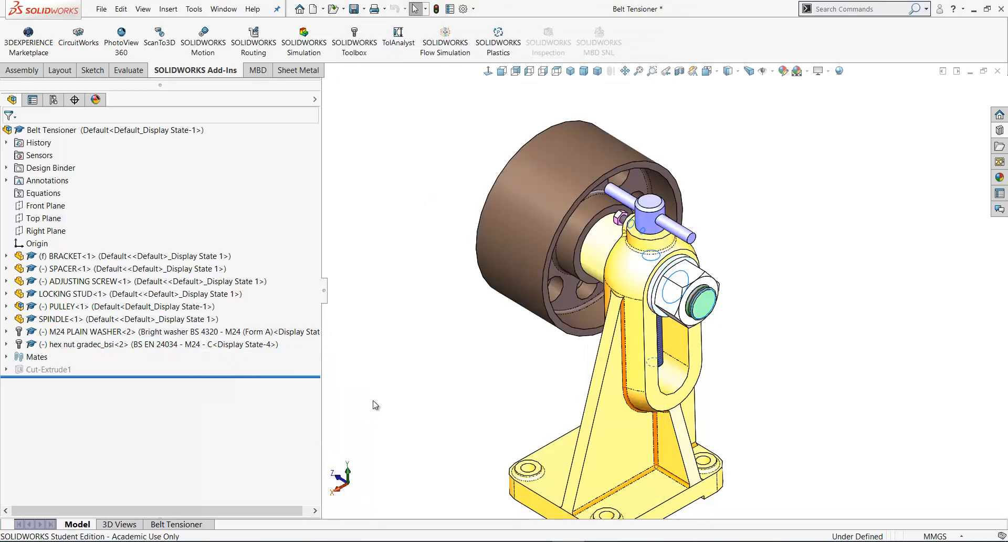
# - Open the hex nut gradec_bsi part in its own window and list its configurations
pyautogui.click(69, 345)
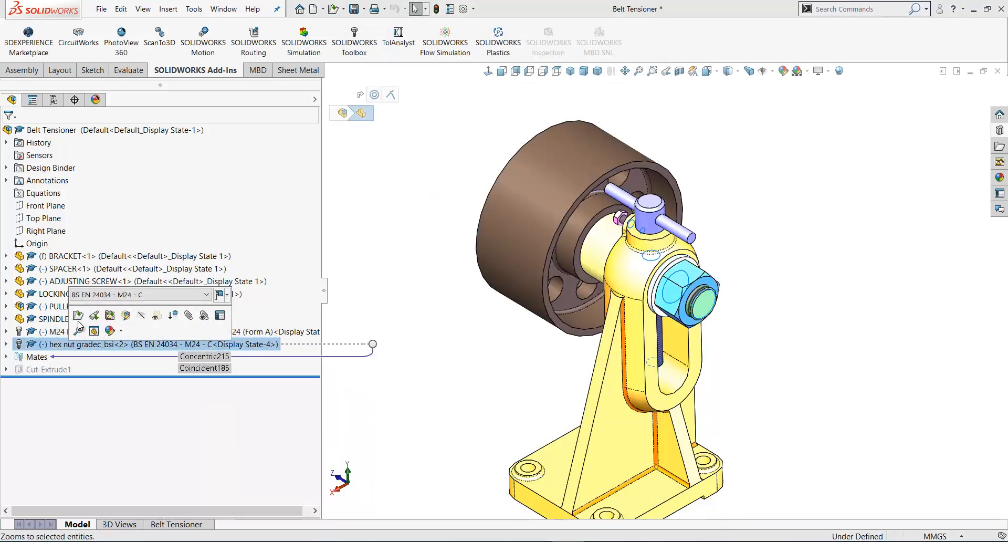
pyautogui.click(94, 315)
pyautogui.click(584, 300)
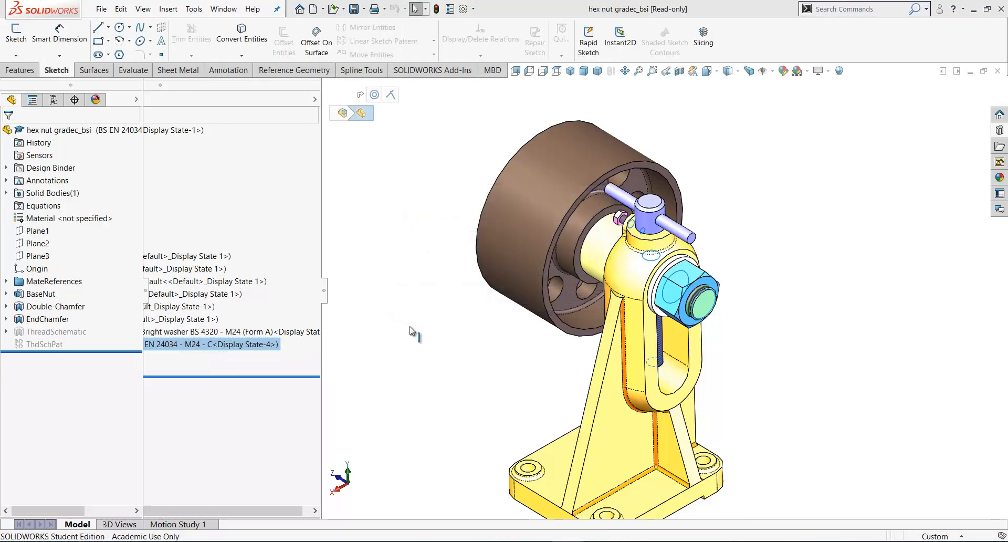
pyautogui.click(54, 100)
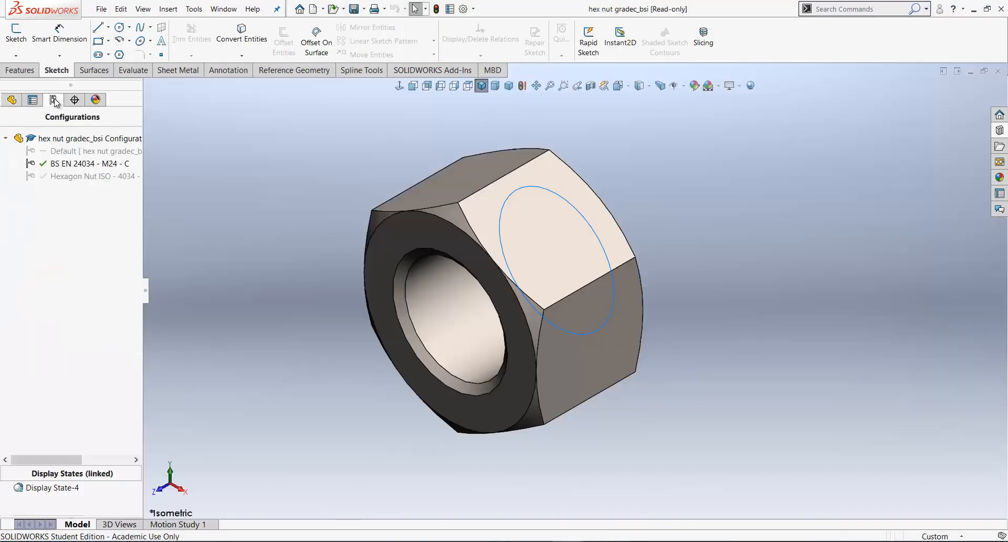
# - Set the bill of materials part number of the nut configuration BS EN 24034 - M24 - C to Document Name
pyautogui.rightClick(60, 164)
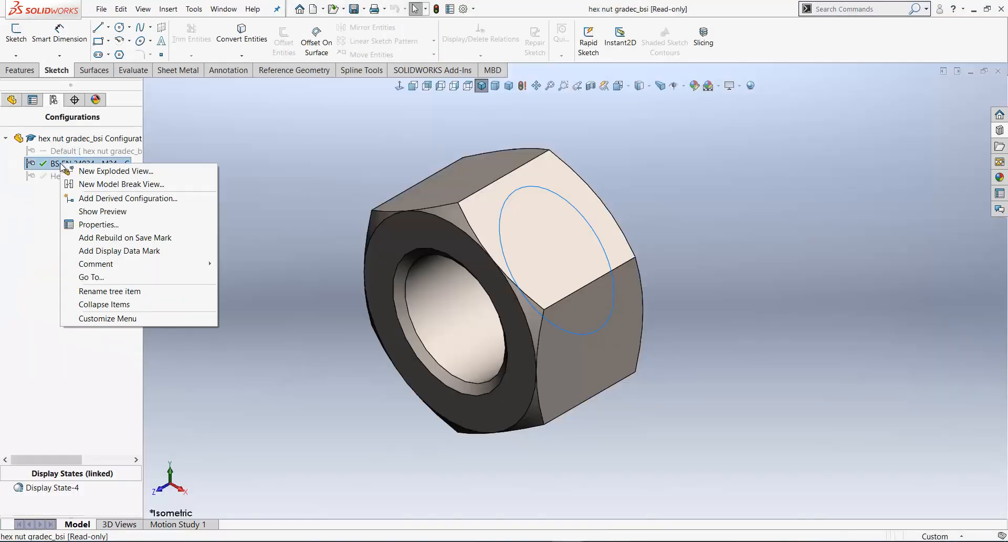
pyautogui.click(90, 225)
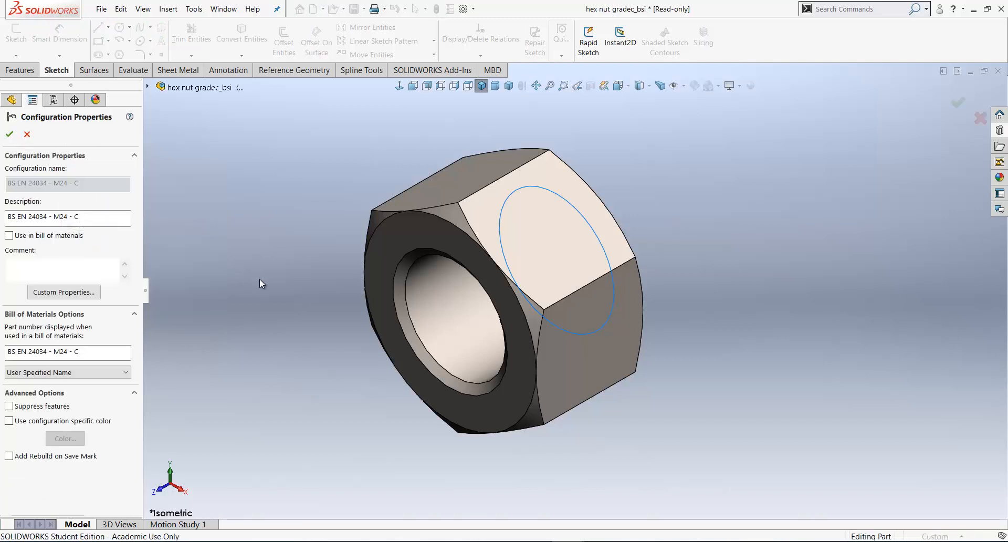
pyautogui.click(126, 372)
pyautogui.click(50, 385)
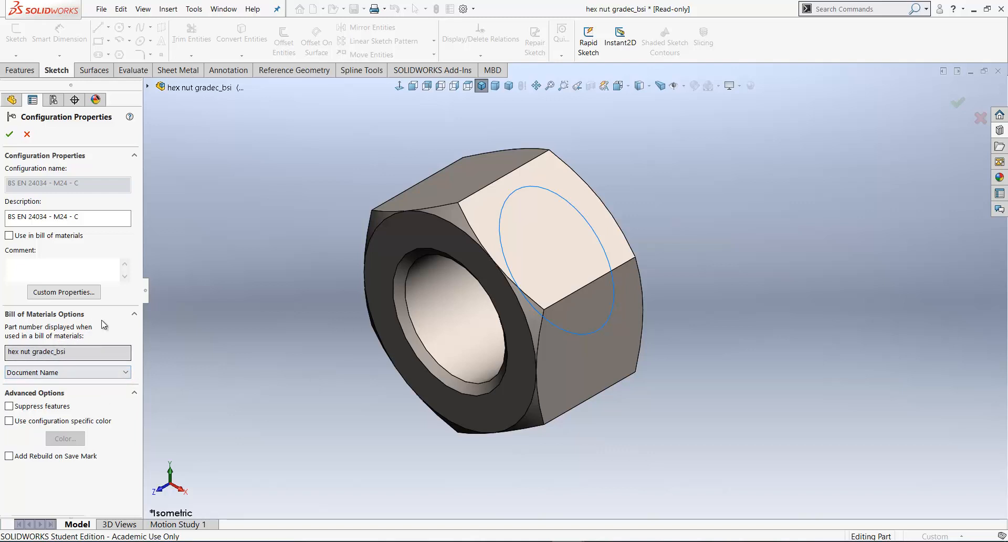
pyautogui.click(10, 134)
# - Save the nut under the new name M24 HEX NUT in the Belt Tensioner Project folder and close the part
pyautogui.click(363, 9)
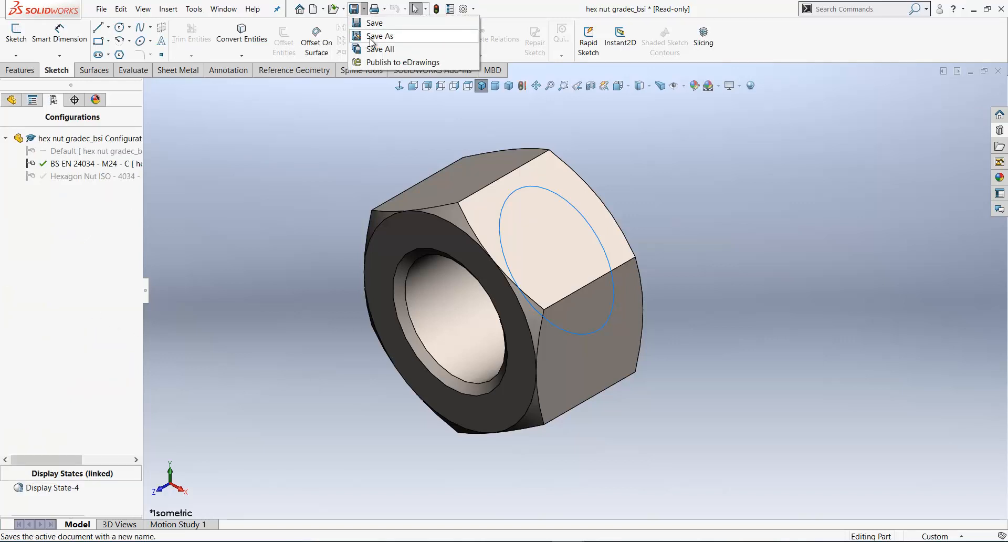
pyautogui.click(371, 36)
pyautogui.click(379, 148)
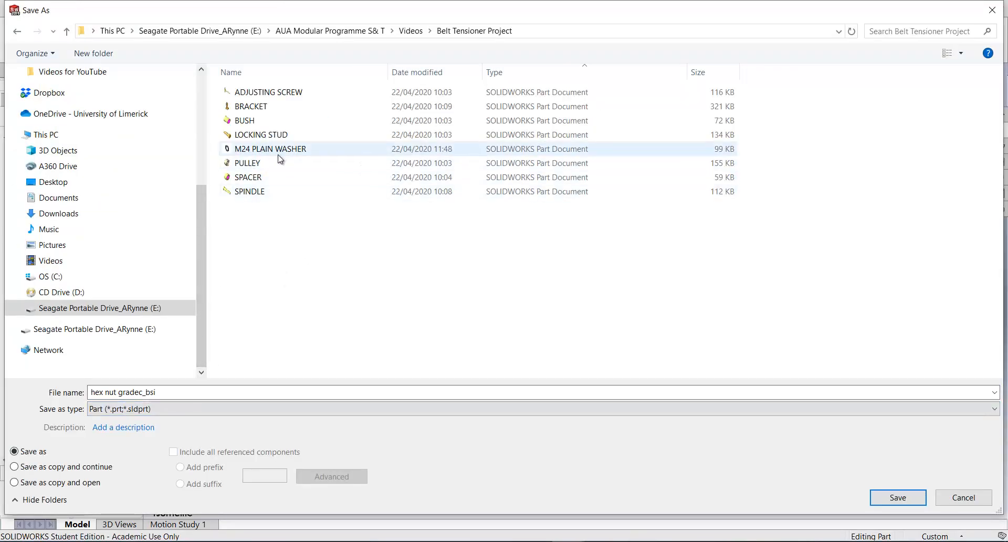
pyautogui.click(171, 392)
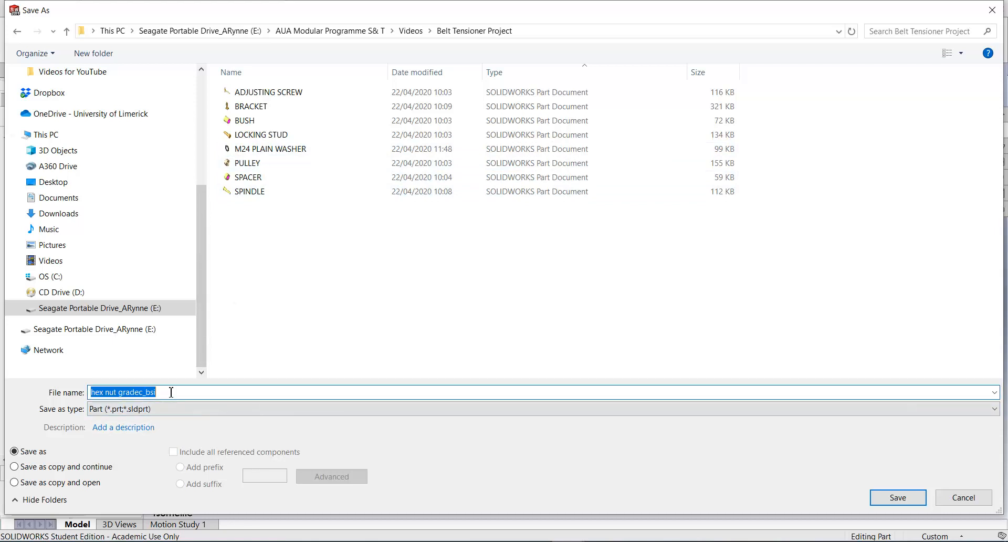
pyautogui.write('M24')
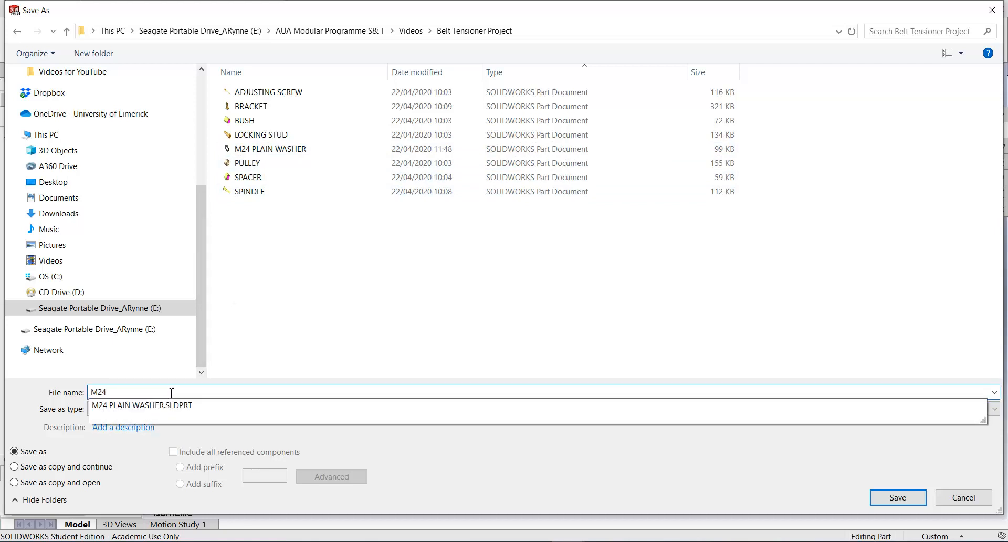
pyautogui.write(' HEX NUT')
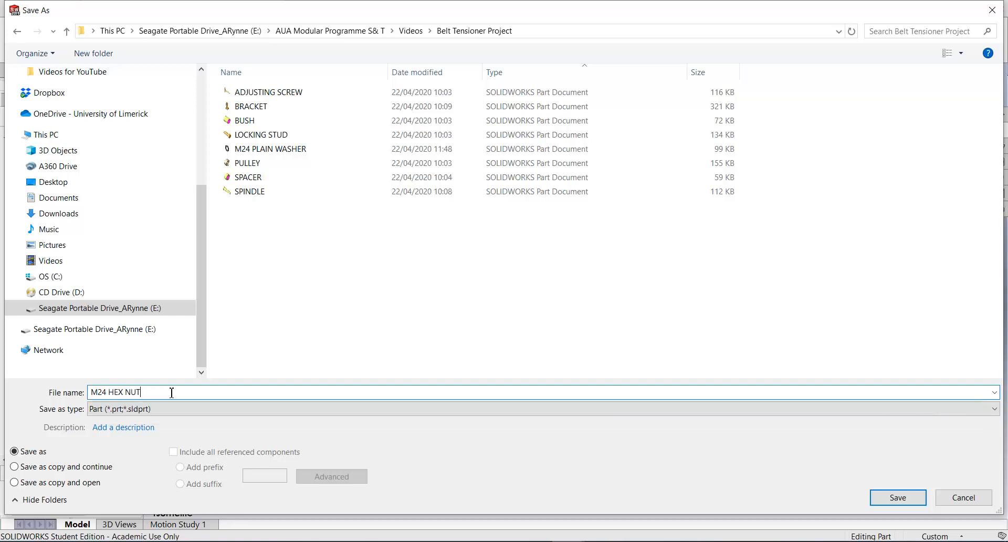
pyautogui.click(892, 497)
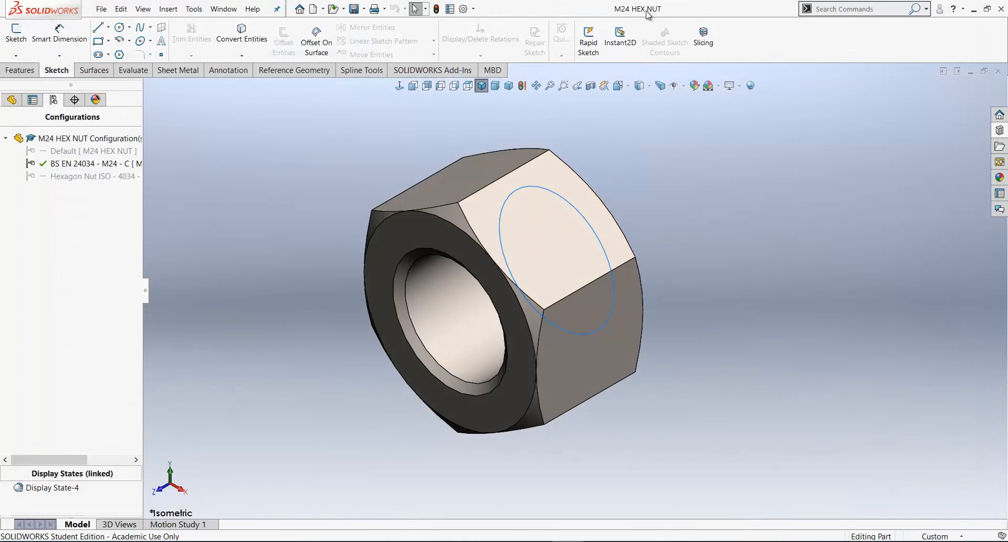
pyautogui.moveTo(645, 13)
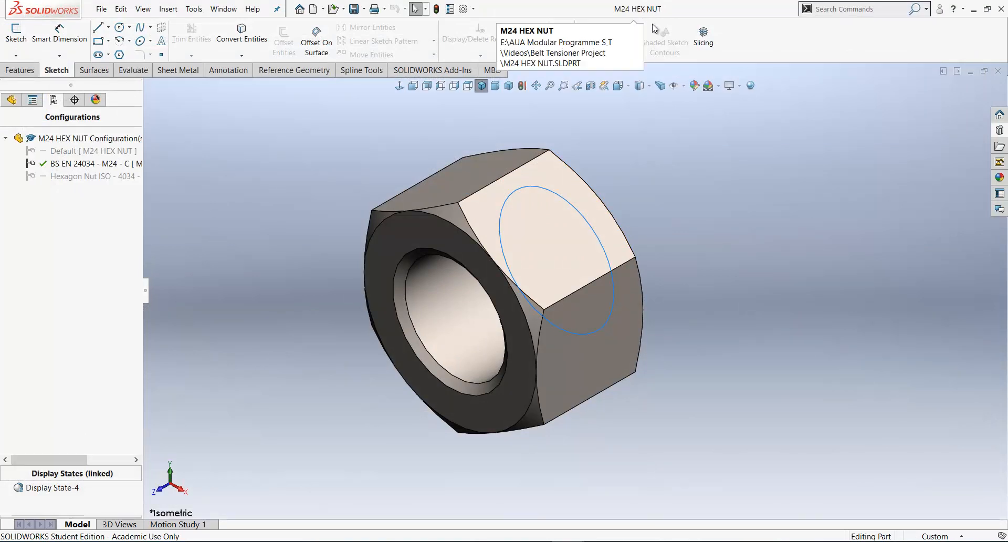
pyautogui.click(998, 73)
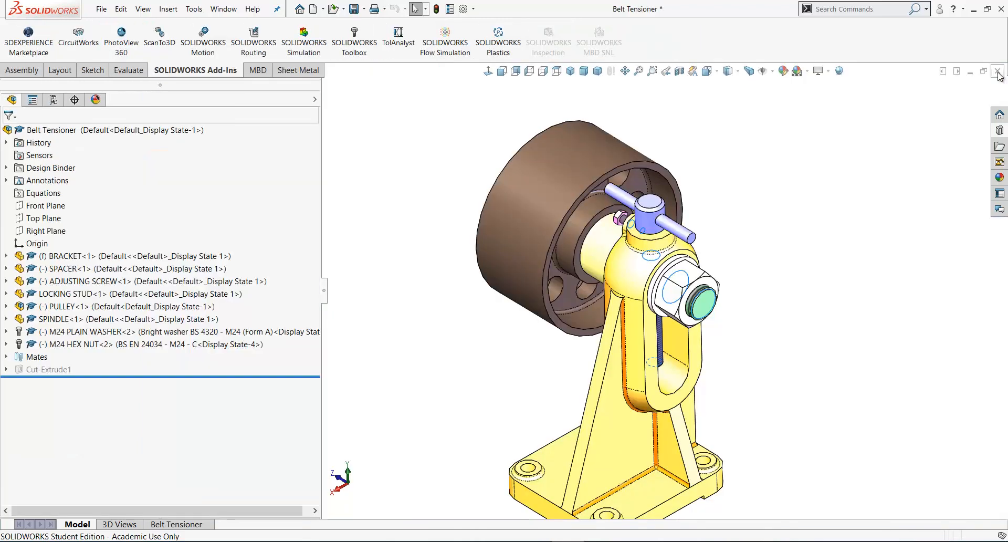
# - Check the name and model document path in the M24 HEX NUT's component properties
pyautogui.moveTo(64, 348)
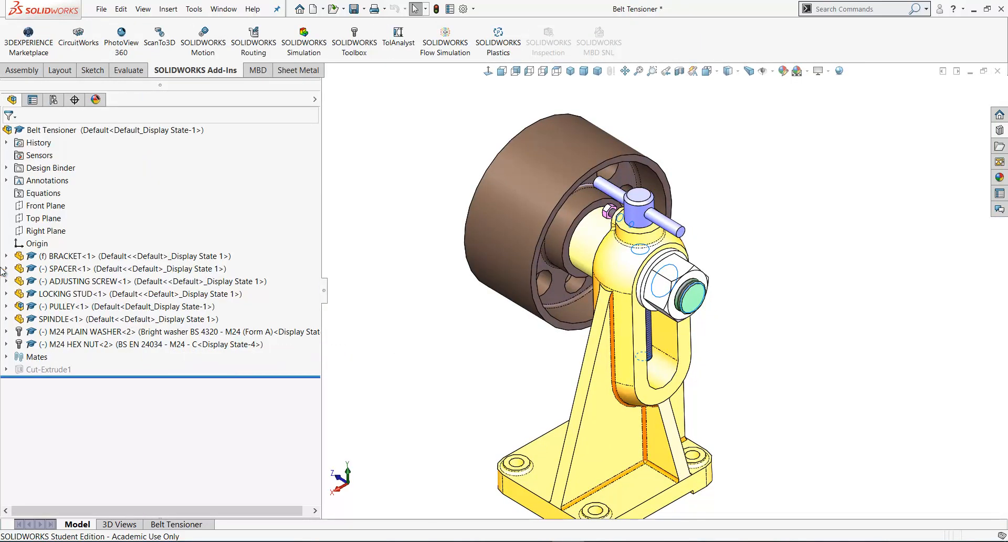
pyautogui.scroll(-2, 483, 304)
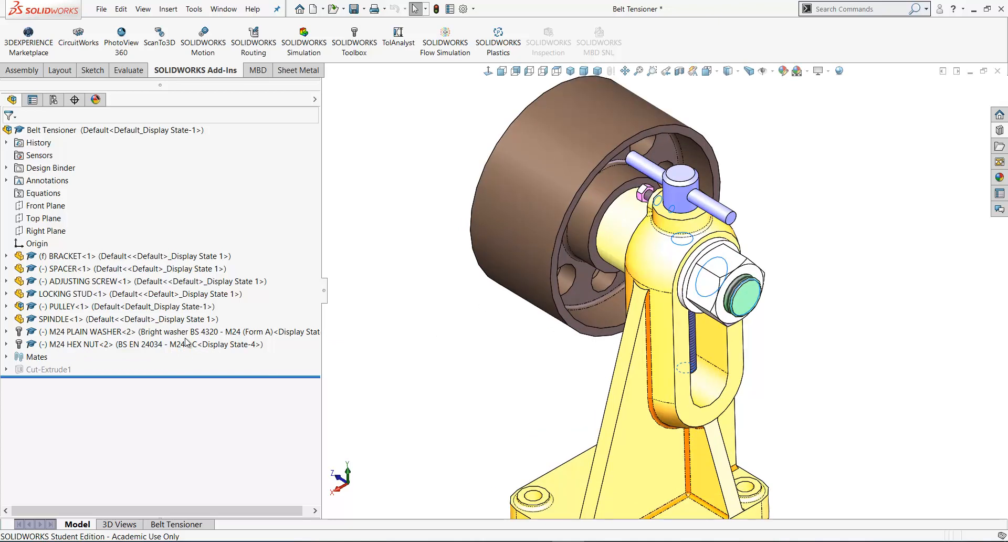
pyautogui.click(76, 346)
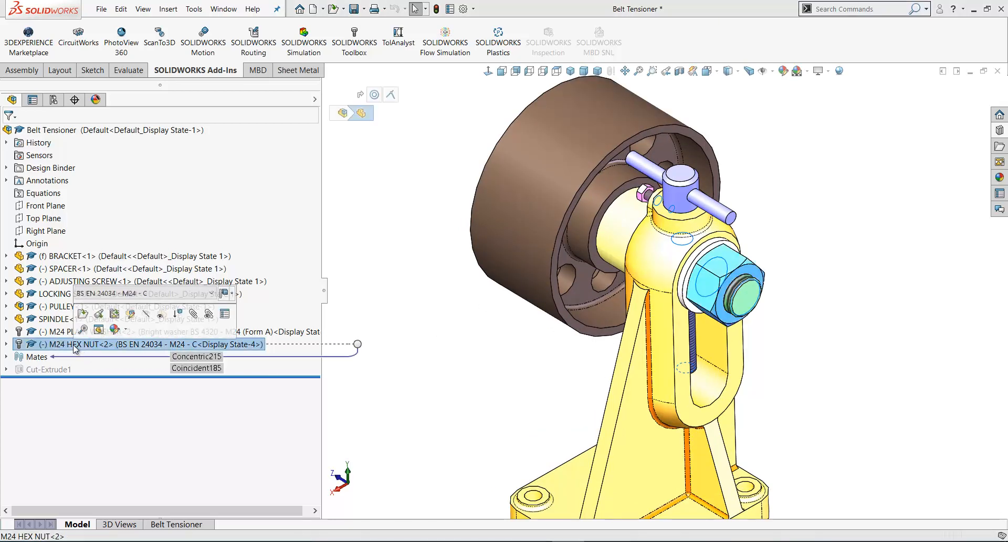
pyautogui.click(225, 314)
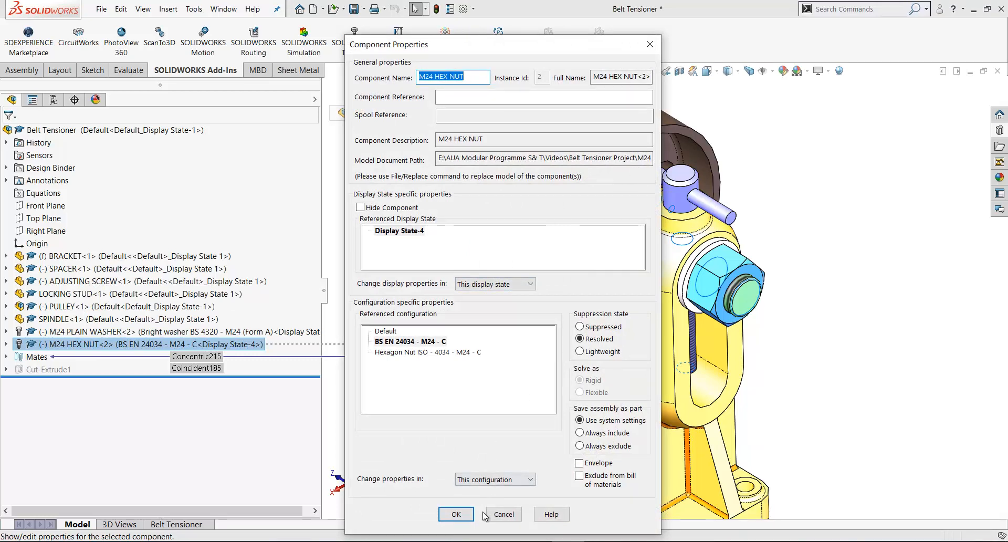
pyautogui.click(456, 514)
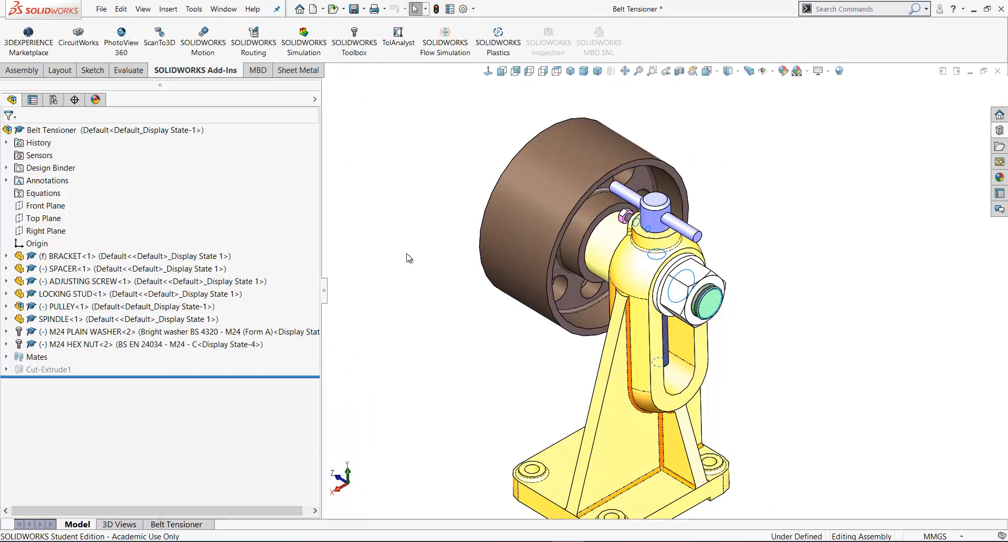
# - Review the Hole Wizard/Toolbox system options, including the default search location setting for Toolbox components
pyautogui.click(473, 9)
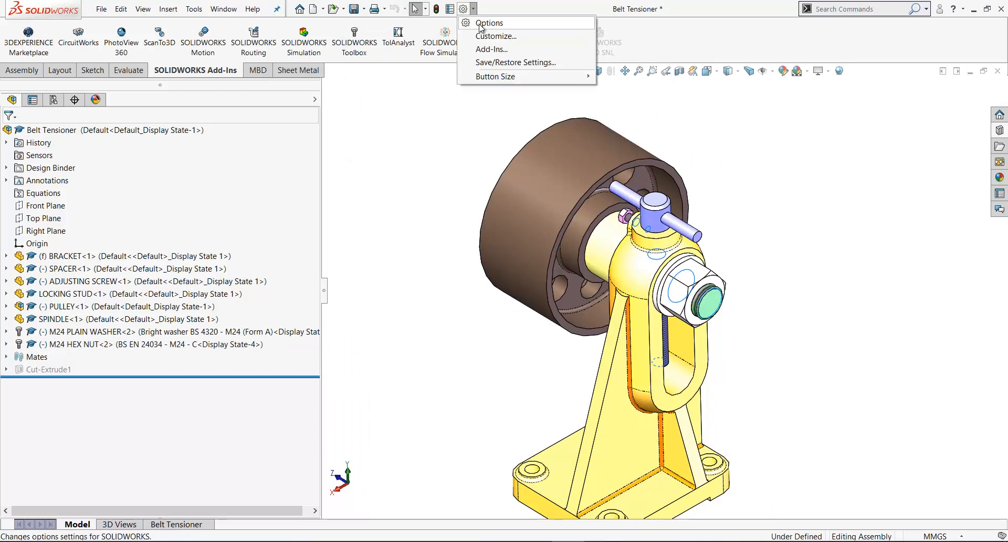
pyautogui.click(479, 24)
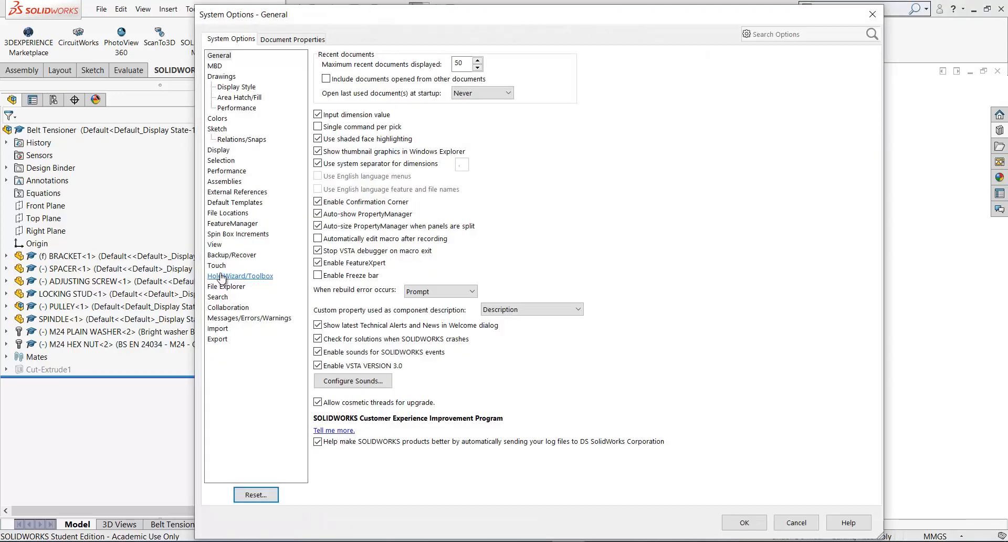
pyautogui.click(221, 276)
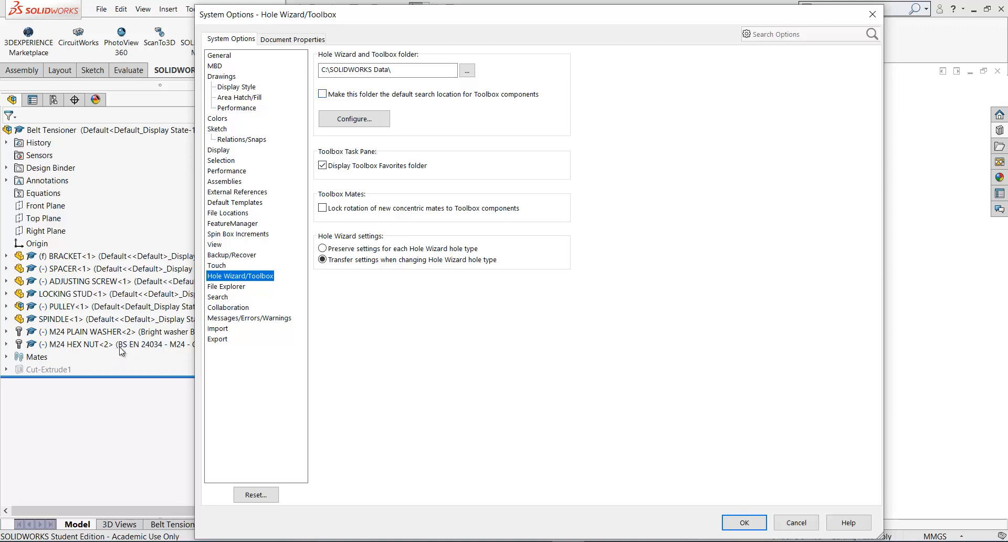
pyautogui.press('Return')
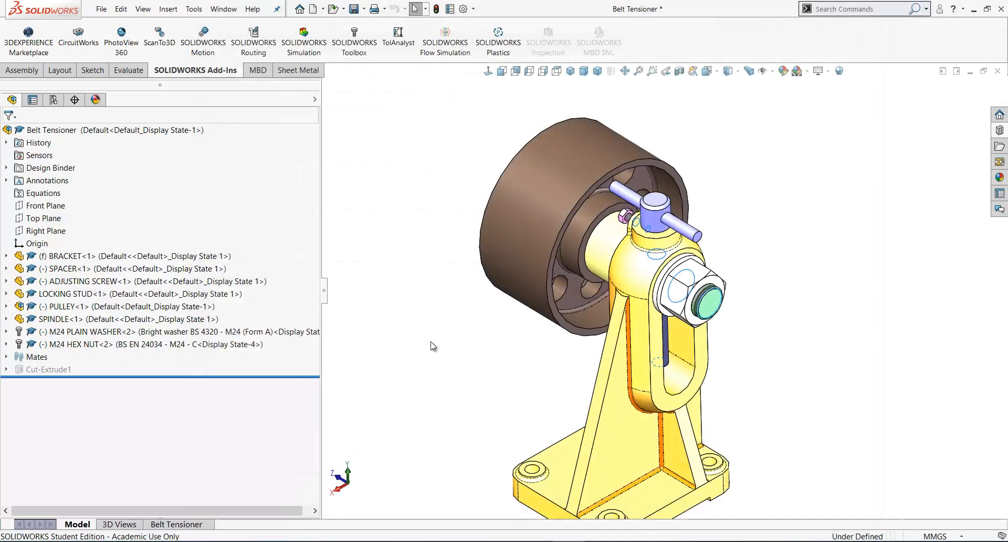
pyautogui.scroll(-1, 766, 376)
pyautogui.scroll(1, 756, 369)
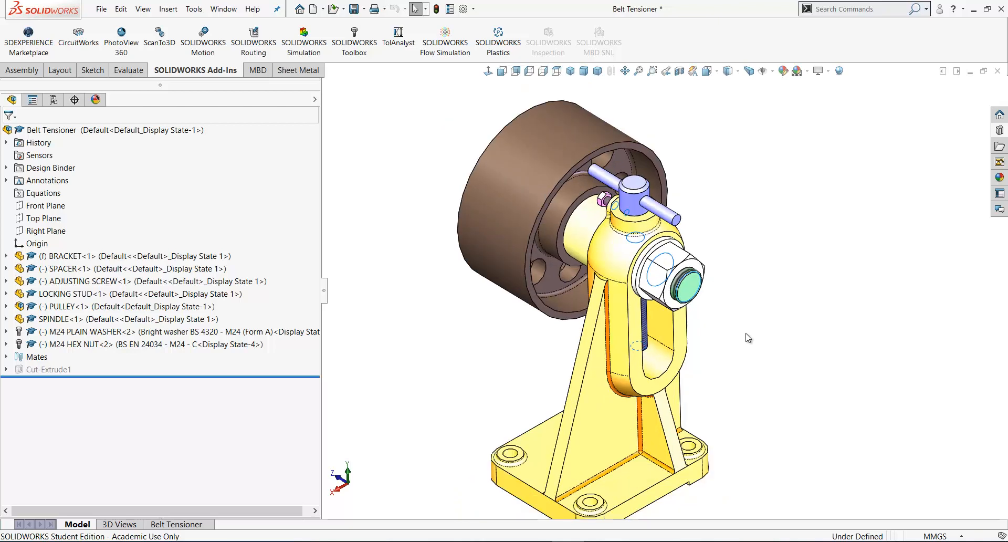